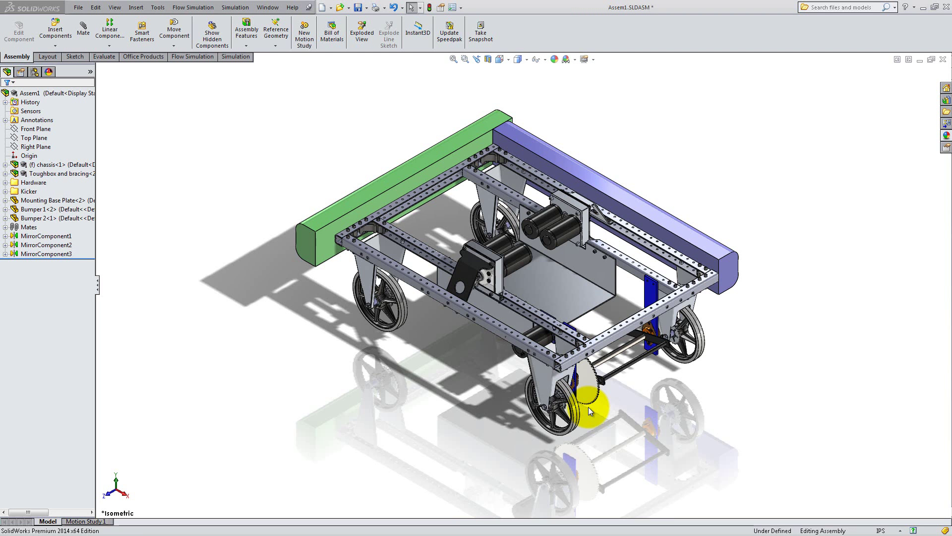
# - Create a new reference plane defined by two faces of the gearbox sprocket
pyautogui.rightClick(470, 276)
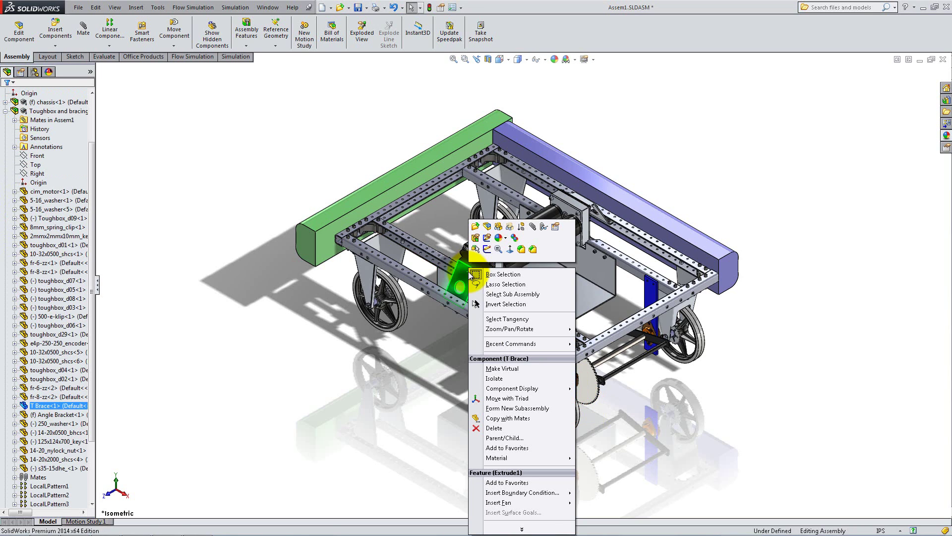
pyautogui.click(499, 227)
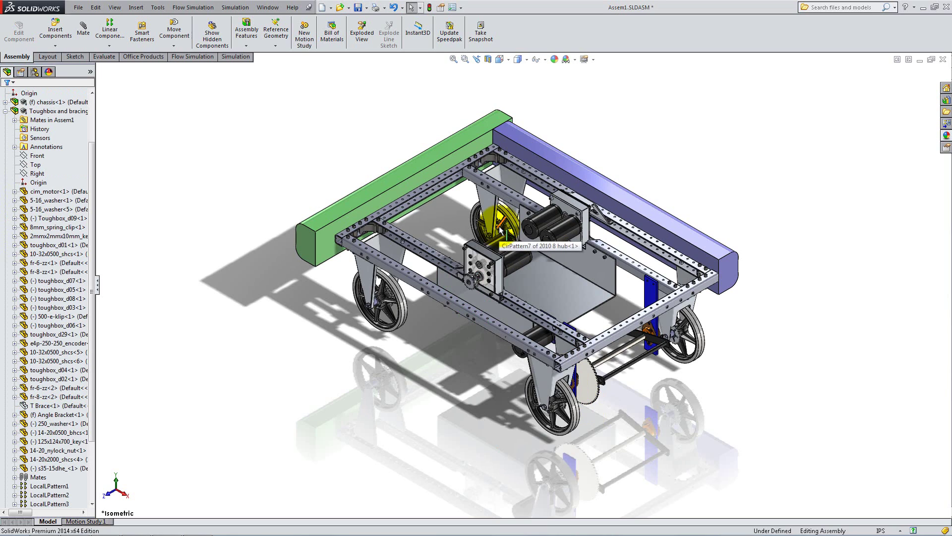
pyautogui.click(275, 45)
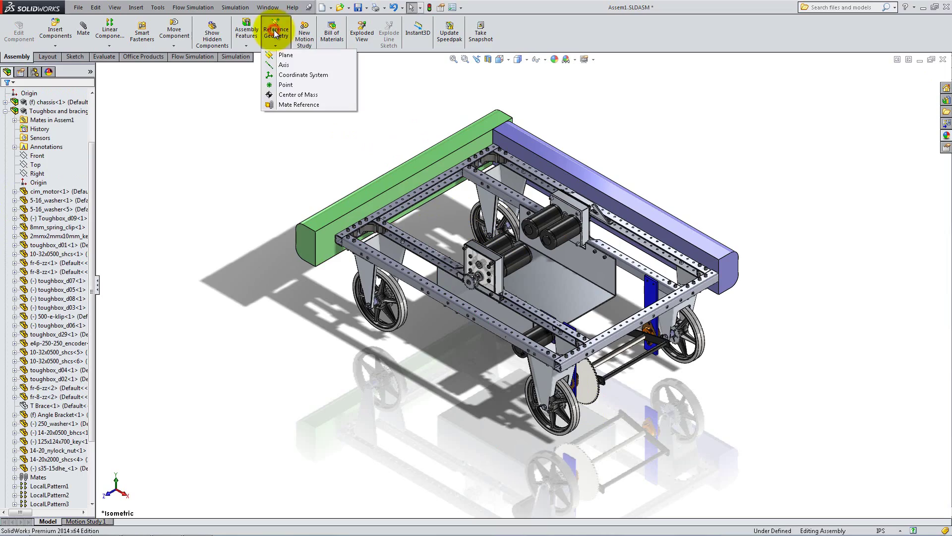
pyautogui.click(285, 54)
pyautogui.scroll(-5, 470, 287)
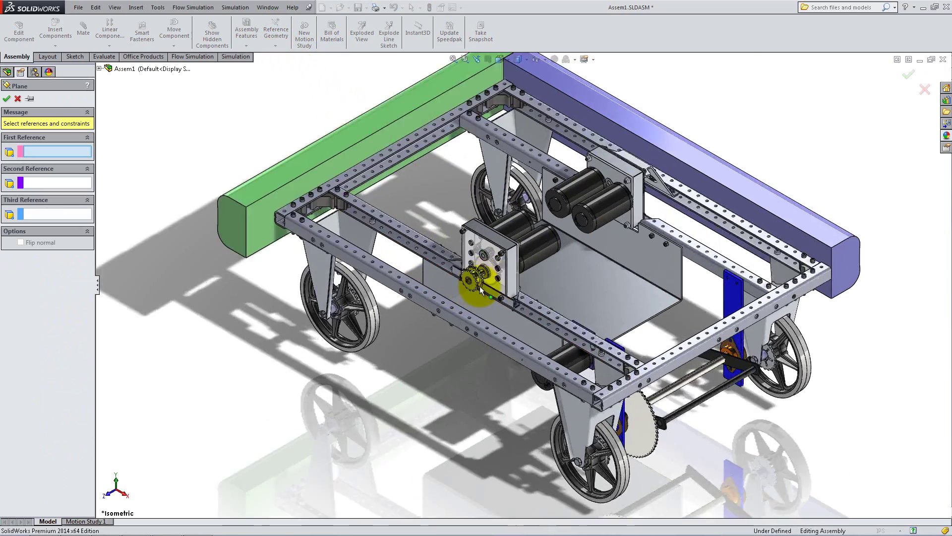
pyautogui.click(496, 286)
pyautogui.moveTo(496, 285); pyautogui.dragTo(436, 279, button='middle')
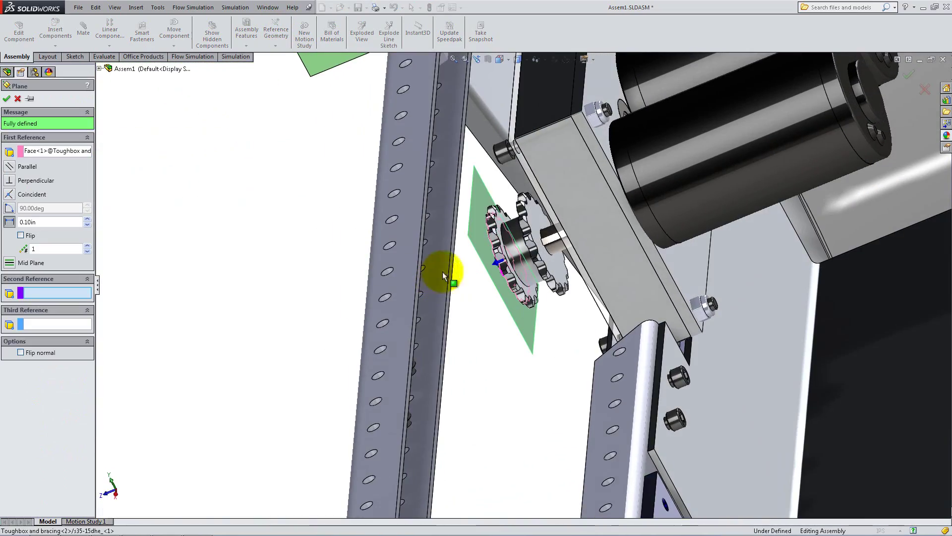
pyautogui.click(512, 222)
pyautogui.moveTo(512, 222); pyautogui.dragTo(531, 261, button='middle')
pyautogui.click(7, 98)
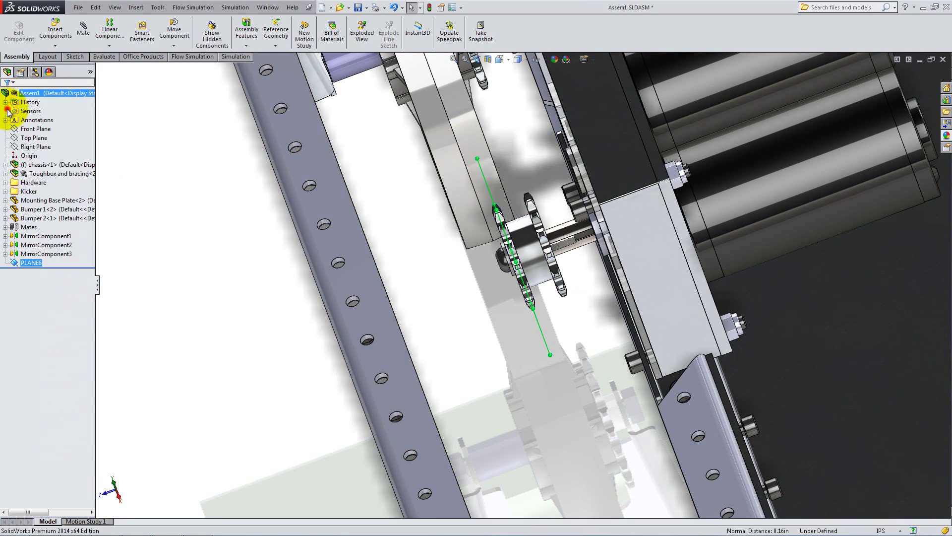
# - Start a Belt/Chain feature with the gearbox sprocket and the wheel sprocket as members
pyautogui.click(243, 38)
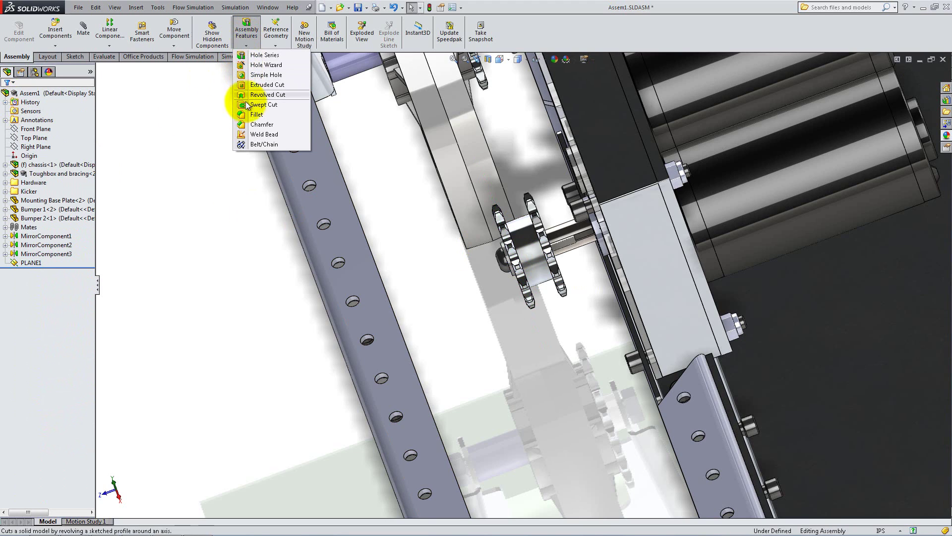
pyautogui.click(249, 144)
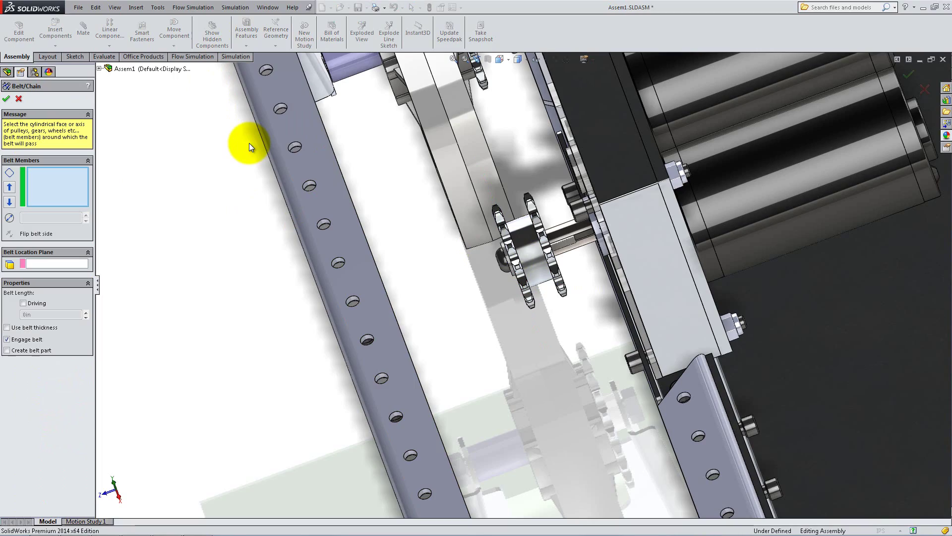
pyautogui.scroll(-4, 512, 246)
pyautogui.click(521, 257)
pyautogui.moveTo(521, 255); pyautogui.dragTo(499, 270, button='middle')
pyautogui.scroll(12, 500, 270)
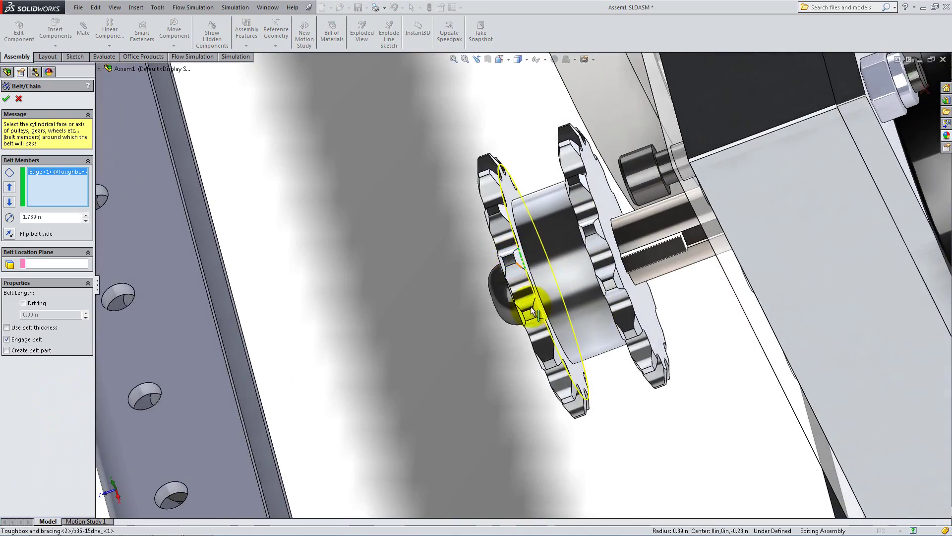
pyautogui.scroll(-12, 561, 370)
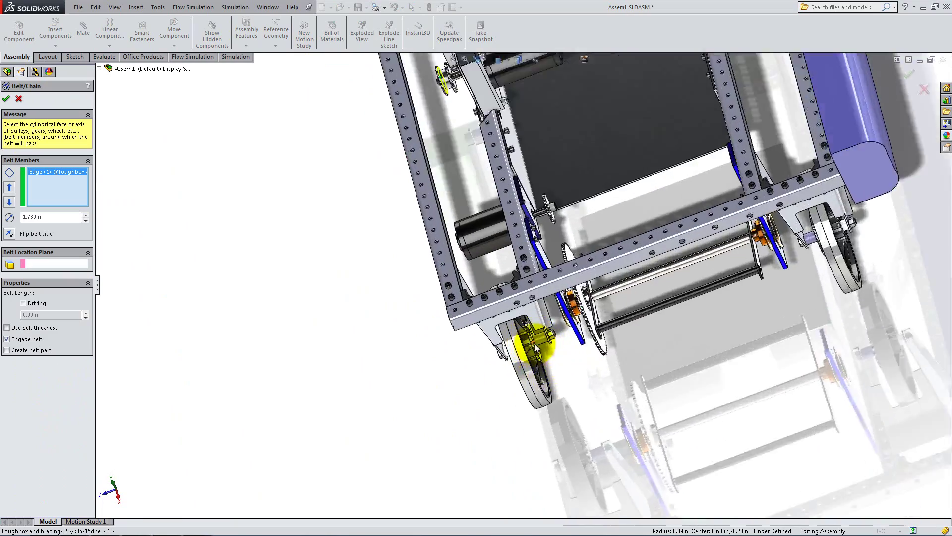
pyautogui.scroll(-3, 490, 205)
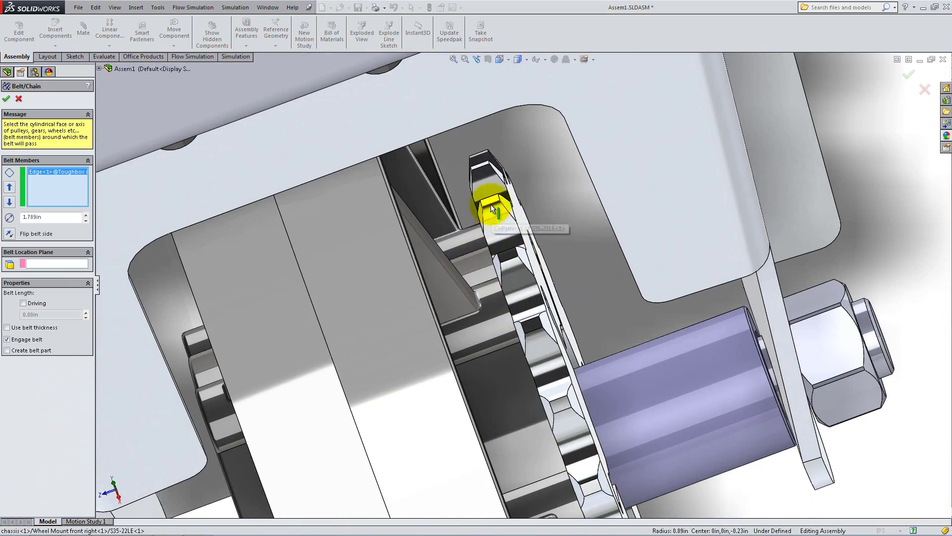
pyautogui.click(489, 200)
pyautogui.scroll(8, 490, 201)
pyautogui.scroll(10, 496, 203)
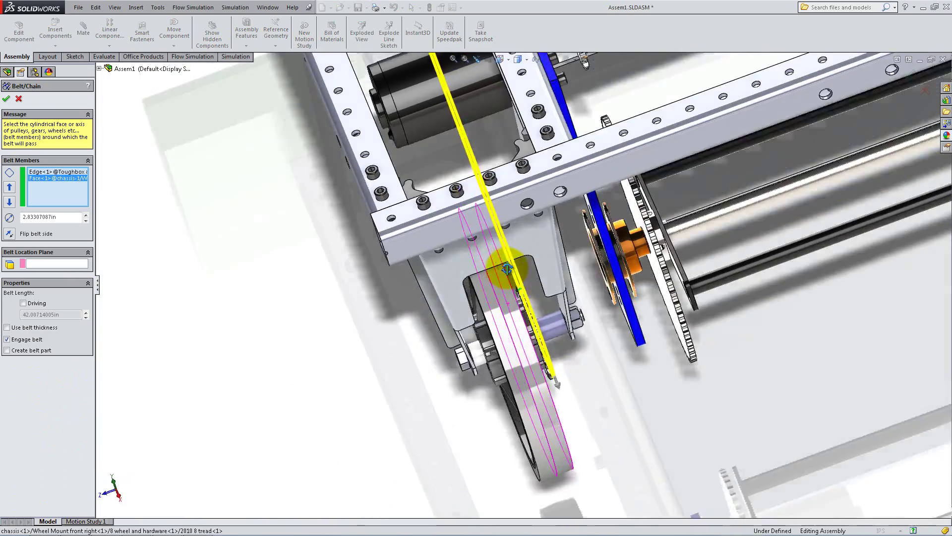
pyautogui.scroll(2, 350, 203)
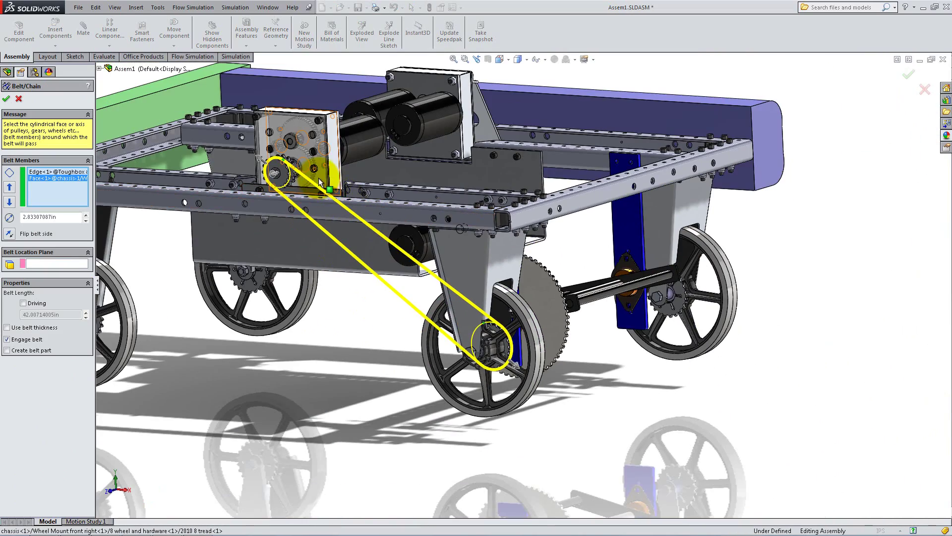
# - Place the belt on PLANE1 with belt engagement turned off and create it
pyautogui.click(77, 263)
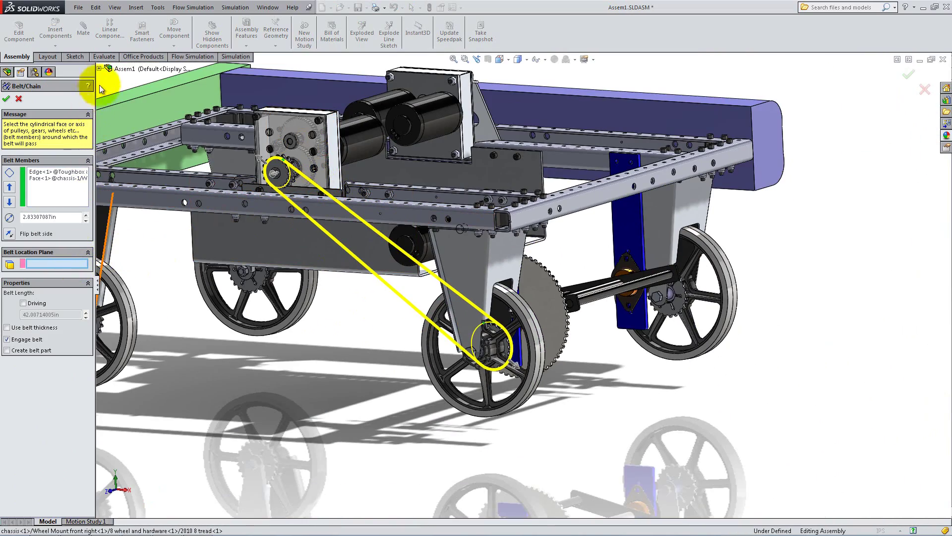
pyautogui.click(99, 68)
pyautogui.click(131, 239)
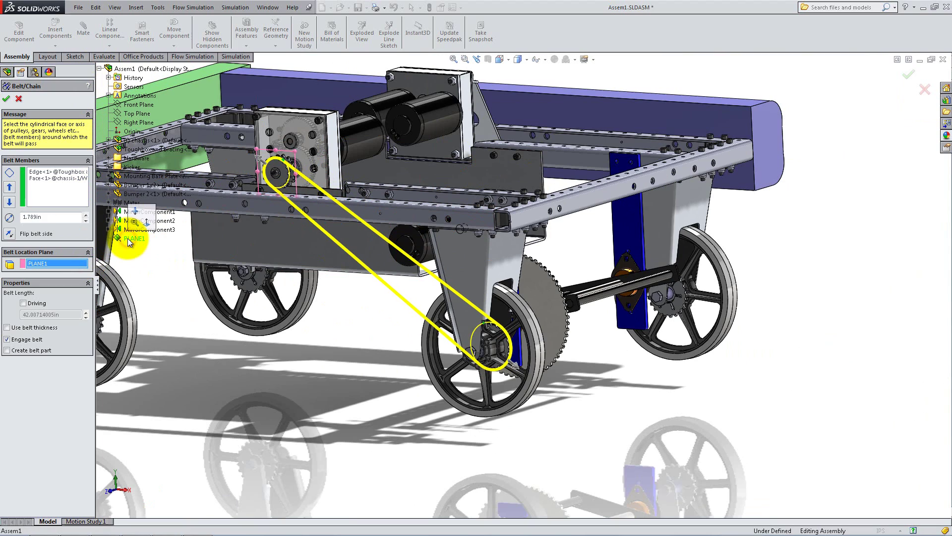
pyautogui.click(34, 341)
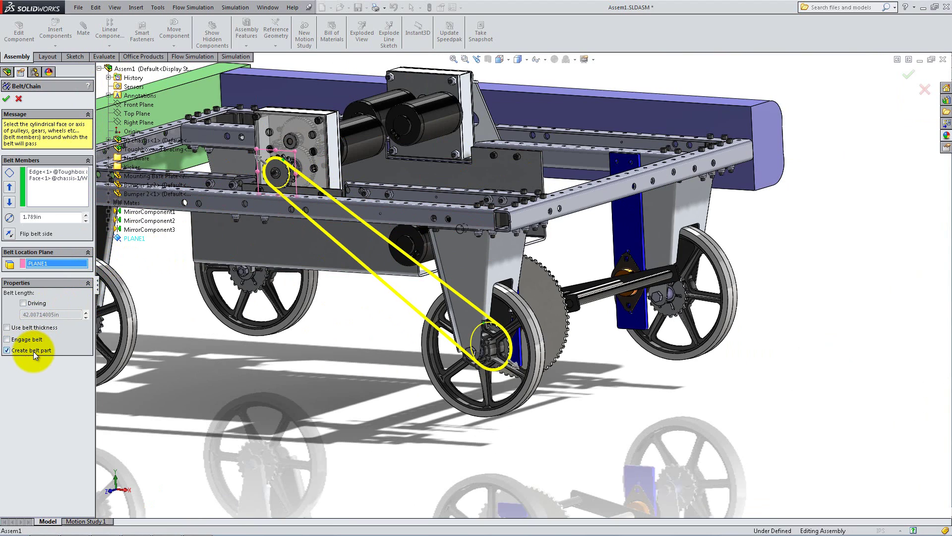
pyautogui.click(7, 99)
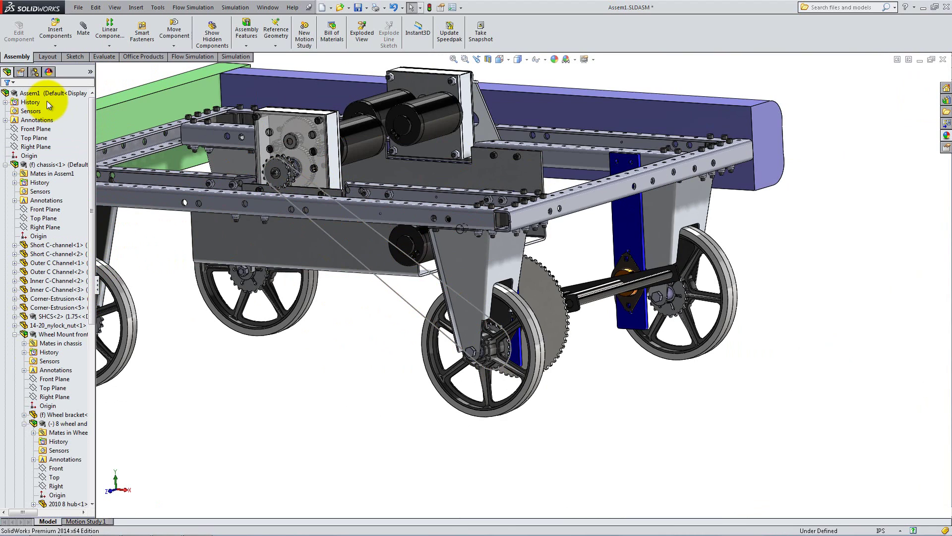
# - Expand Belt1 in the tree and open the belt part Belt1-1 in its own window
pyautogui.moveTo(91, 290); pyautogui.dragTo(92, 504)
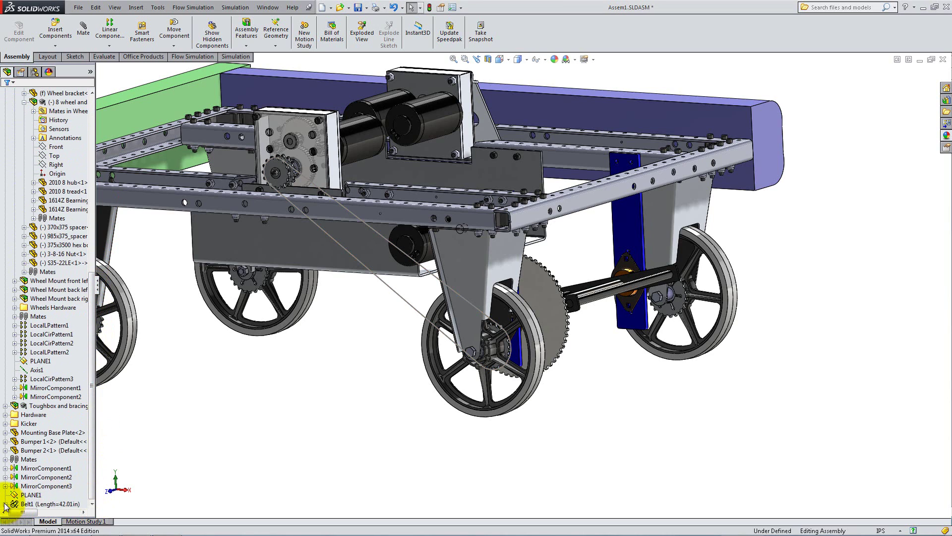
pyautogui.click(22, 503)
pyautogui.click(37, 504)
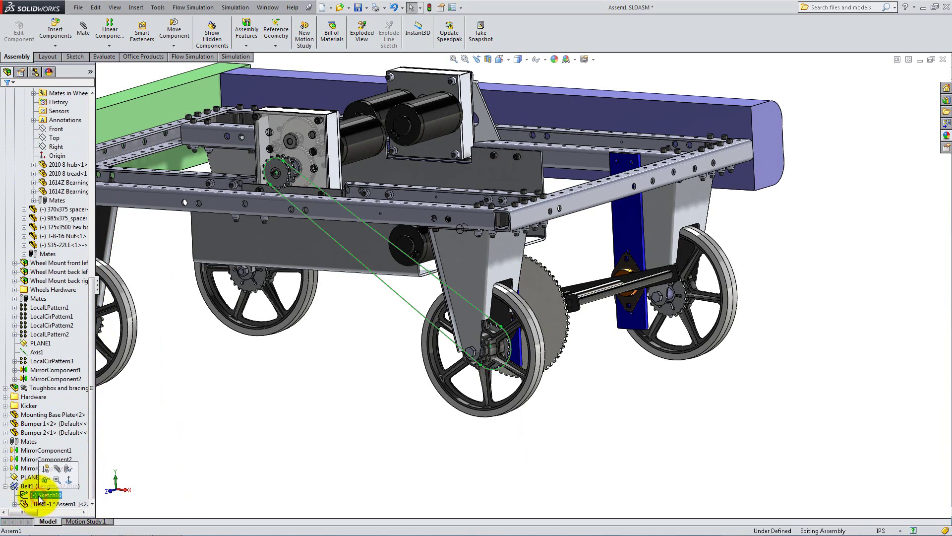
pyautogui.press('Escape')
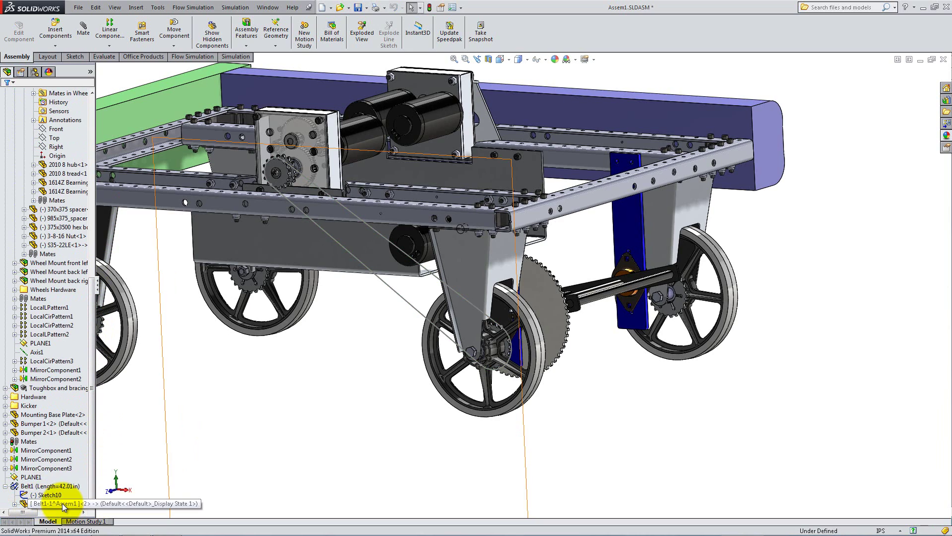
pyautogui.rightClick(63, 505)
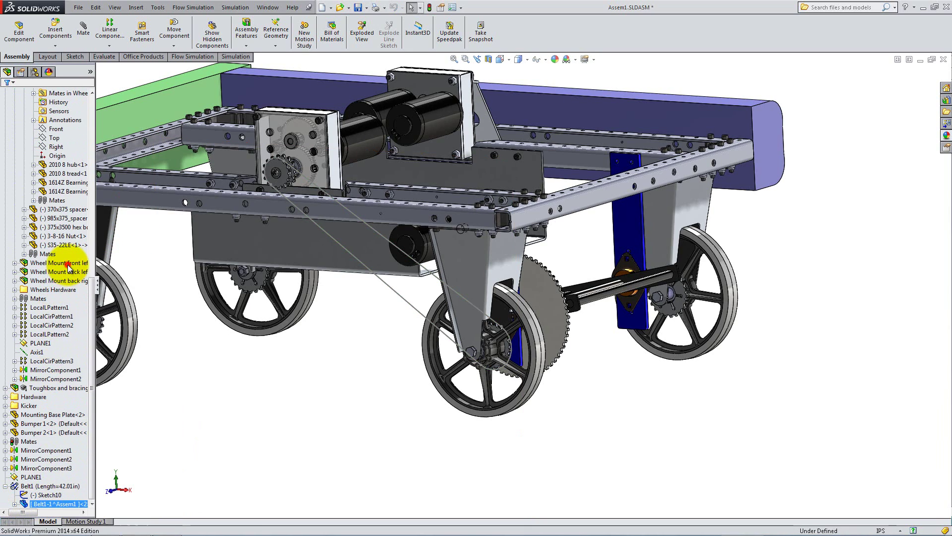
pyautogui.click(68, 267)
# - Start a sketch on the Front Plane and view it from the Back
pyautogui.click(56, 183)
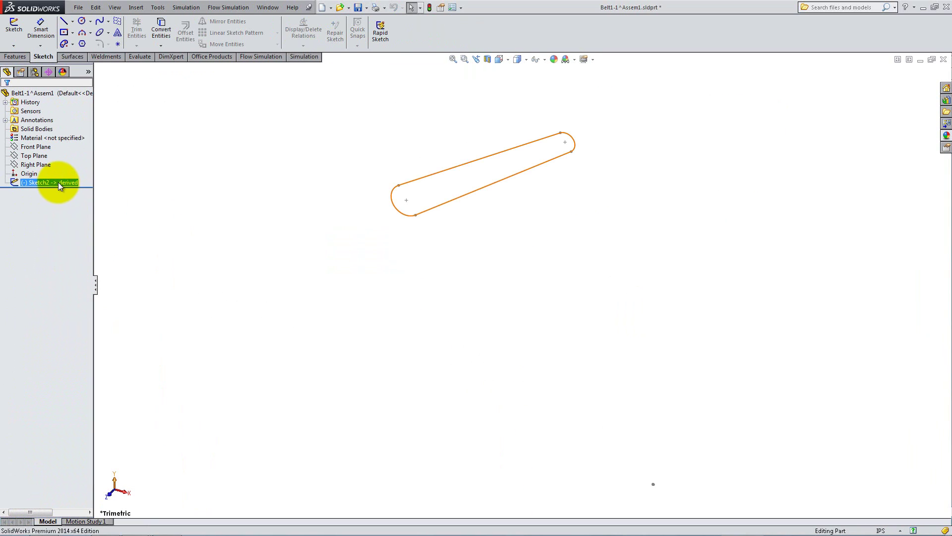
pyautogui.click(51, 182)
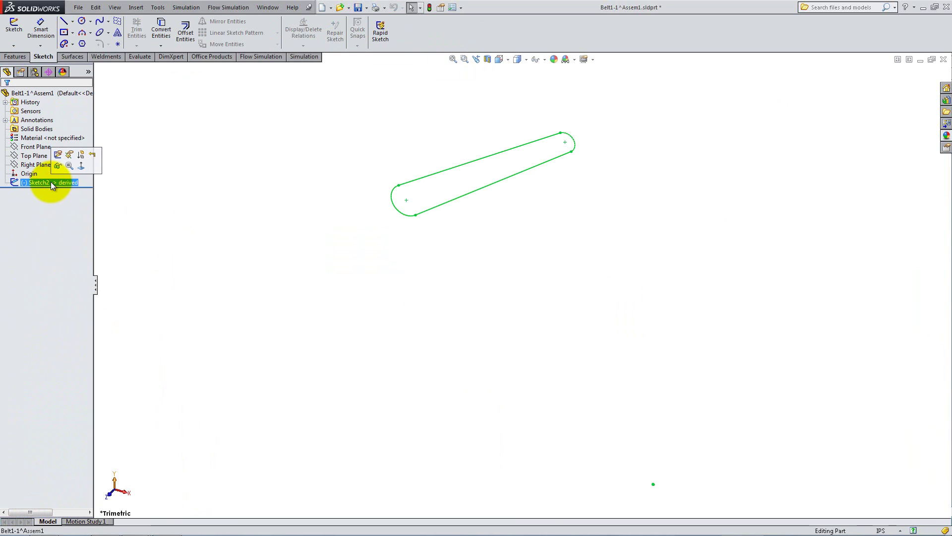
pyautogui.rightClick(35, 147)
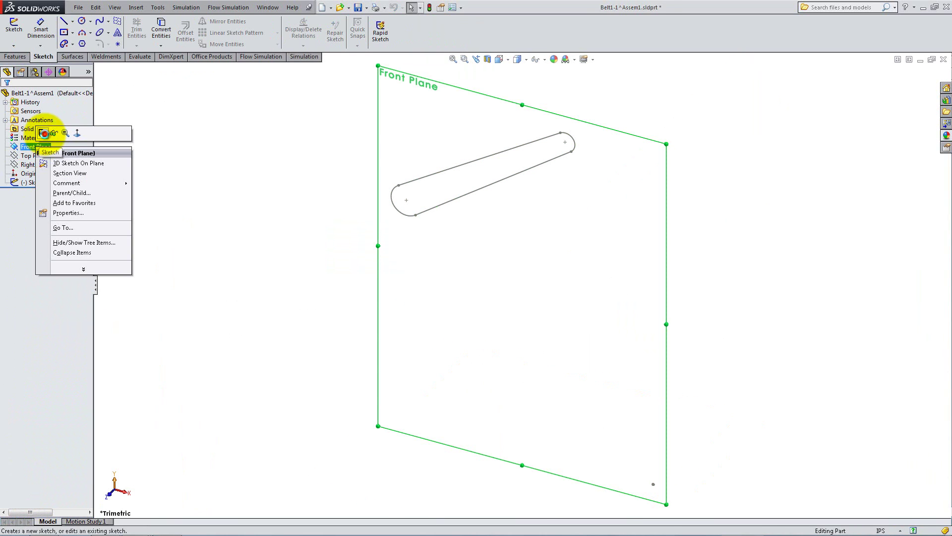
pyautogui.click(44, 134)
pyautogui.click(498, 59)
pyautogui.click(538, 97)
pyautogui.scroll(5, 703, 206)
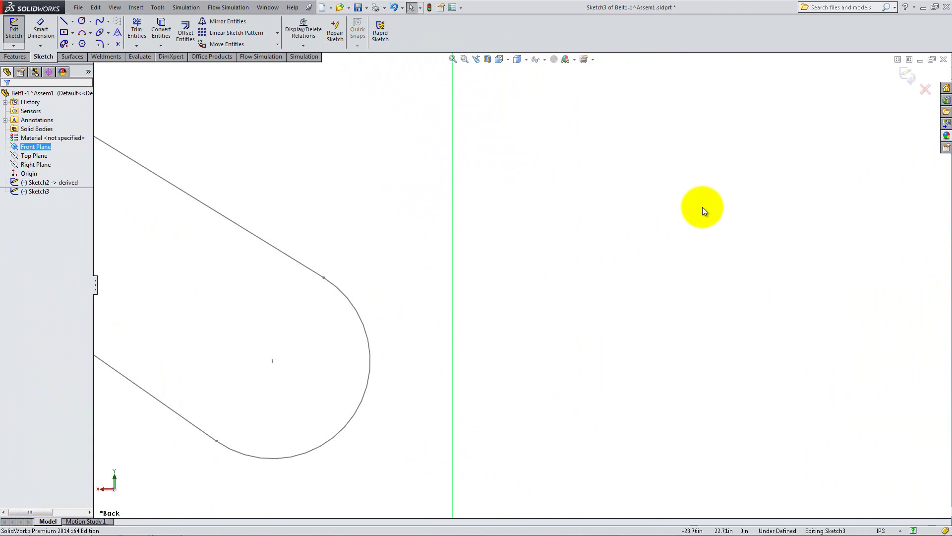
# - Draw a 0.14 diameter circle at the belt path's upper tangent point
pyautogui.click(82, 21)
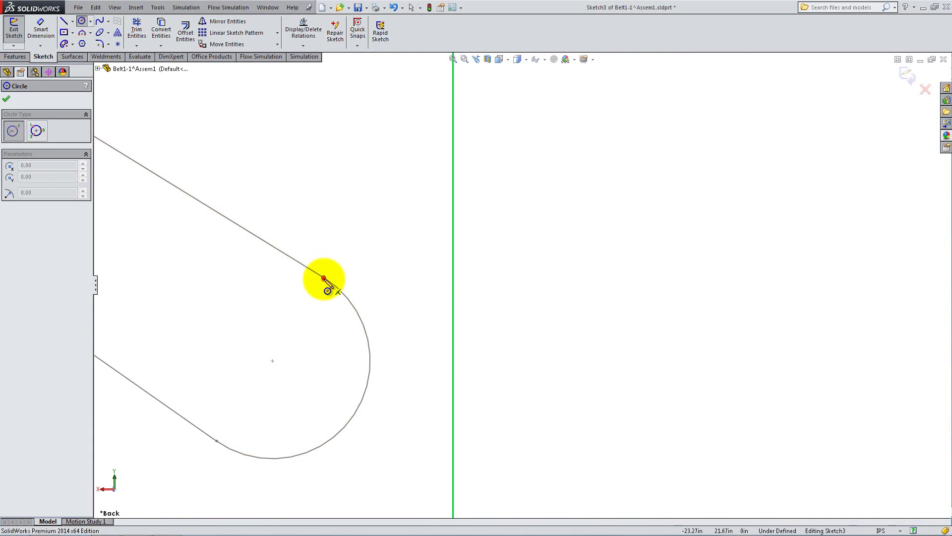
pyautogui.click(324, 277)
pyautogui.click(345, 276)
pyautogui.rightClick(348, 230)
pyautogui.click(359, 246)
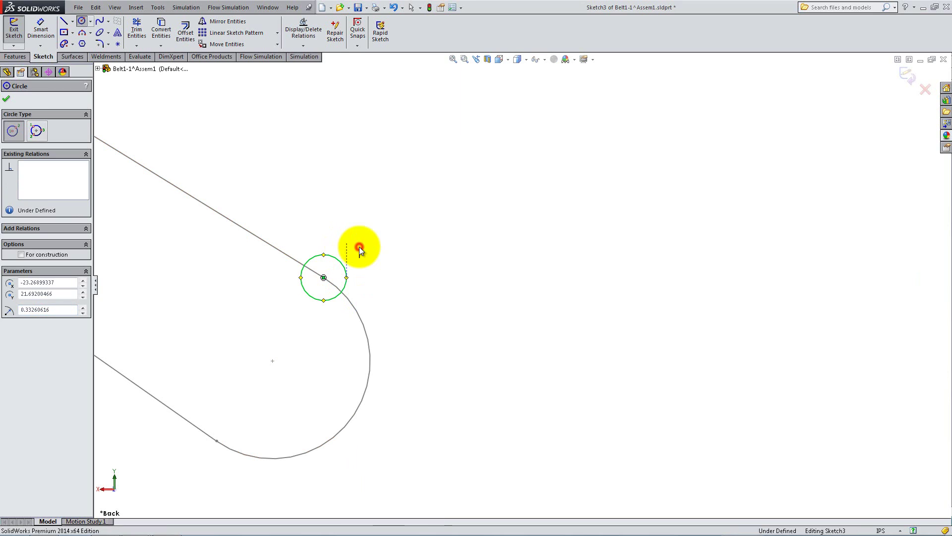
pyautogui.click(42, 30)
pyautogui.click(312, 258)
pyautogui.click(326, 218)
pyautogui.write('0.14')
pyautogui.press('Return')
pyautogui.click(7, 72)
# - Extrude the circle mid-plane 0.5 in as Boss-Extrude1
pyautogui.click(14, 56)
pyautogui.click(13, 40)
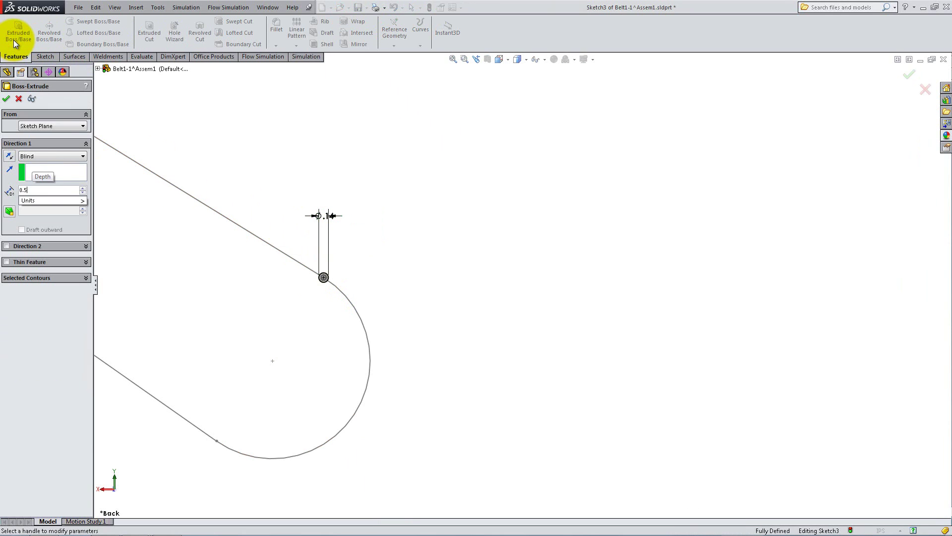
pyautogui.click(31, 158)
pyautogui.click(41, 198)
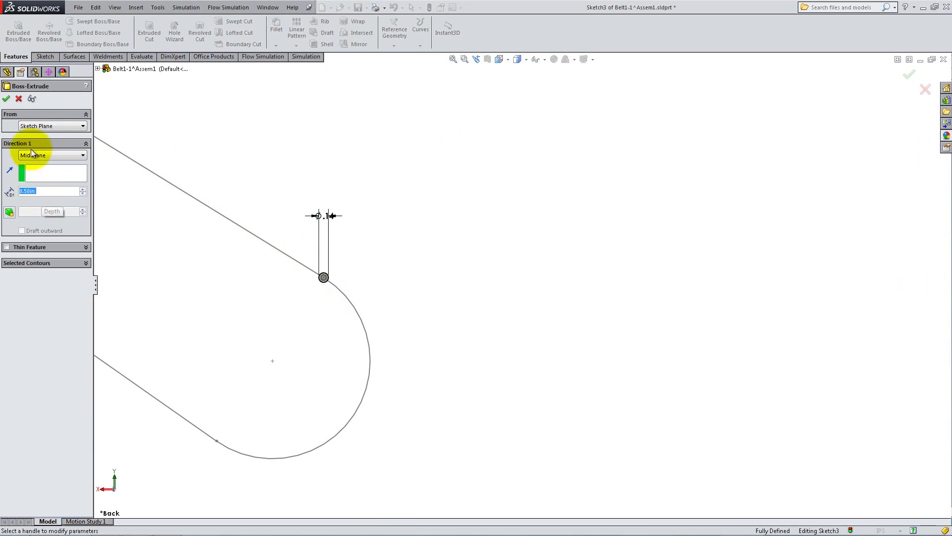
pyautogui.click(5, 98)
# - Start a new sketch on the cylinder's end face
pyautogui.moveTo(287, 276)
pyautogui.mouseDown(button='middle')
pyautogui.moveTo(245, 319)
pyautogui.moveTo(343, 317)
pyautogui.moveTo(404, 261)
pyautogui.mouseUp(button='middle')
pyautogui.rightClick(404, 261)
pyautogui.click(433, 241)
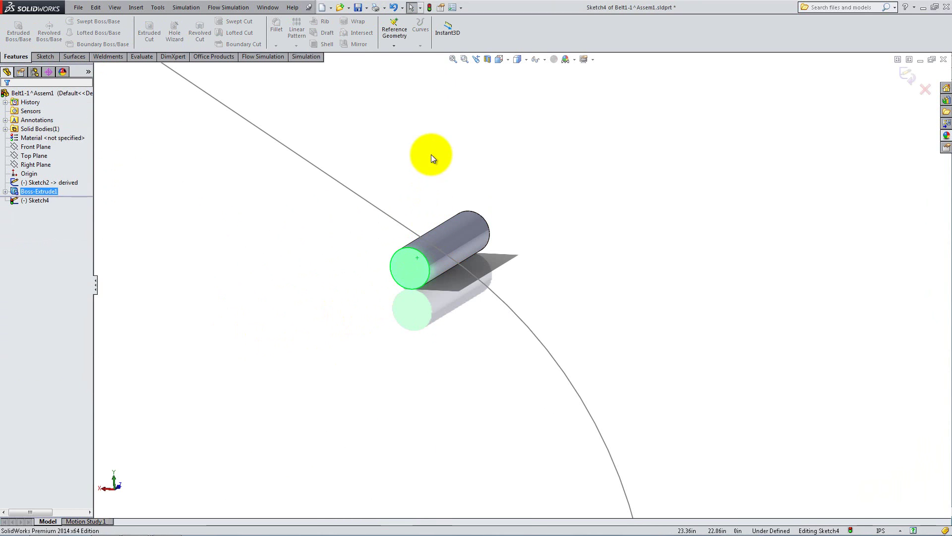
# - Draw four circles: on the pin, on the belt line, above the pin and lower left
pyautogui.click(550, 95)
pyautogui.scroll(-10, 684, 196)
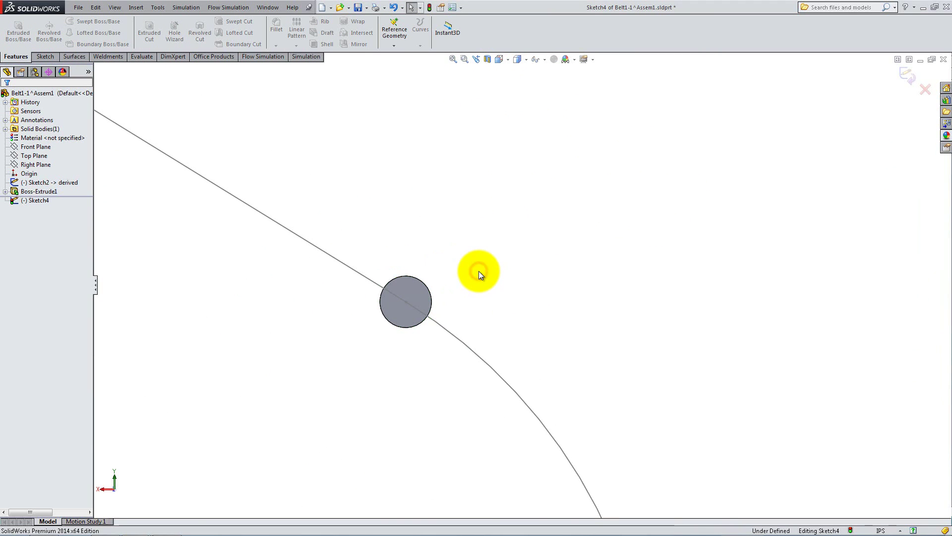
pyautogui.click(50, 56)
pyautogui.click(81, 21)
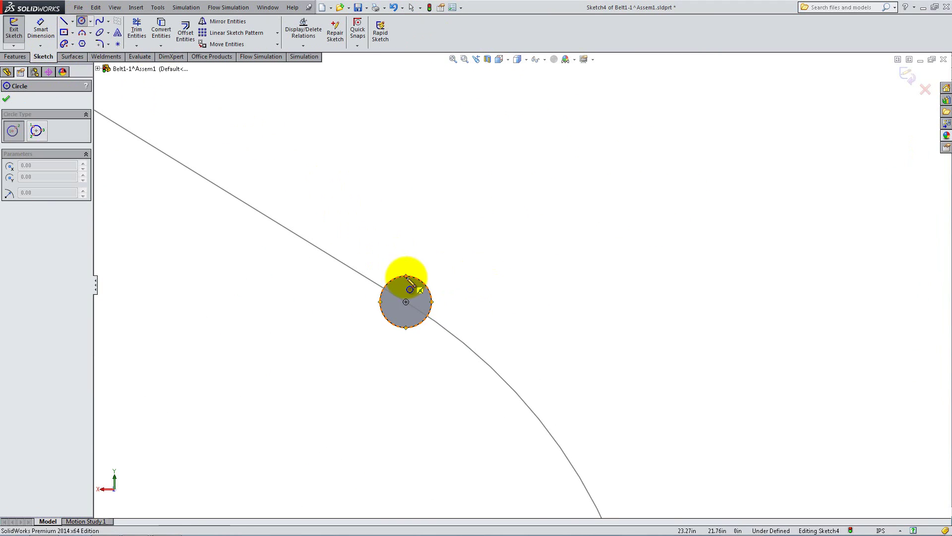
pyautogui.click(405, 302)
pyautogui.click(471, 304)
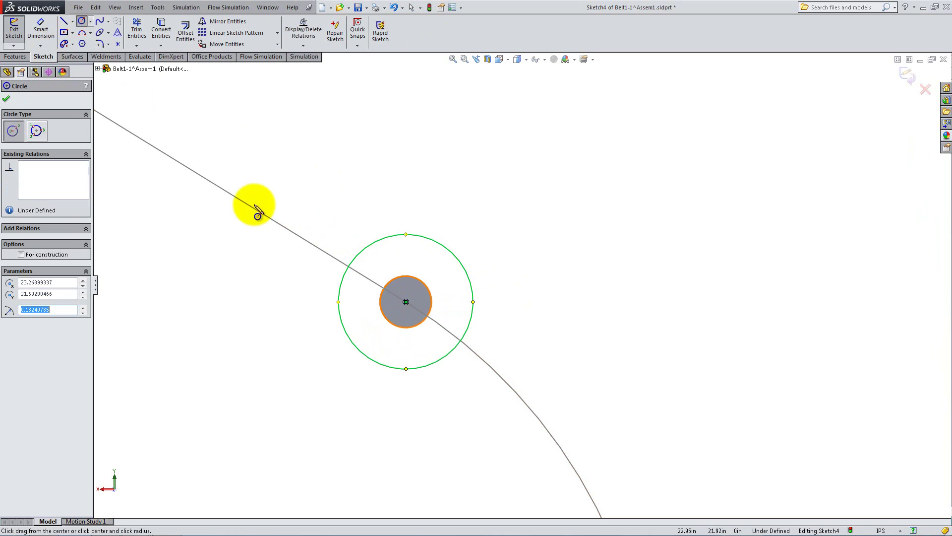
pyautogui.click(207, 180)
pyautogui.click(264, 133)
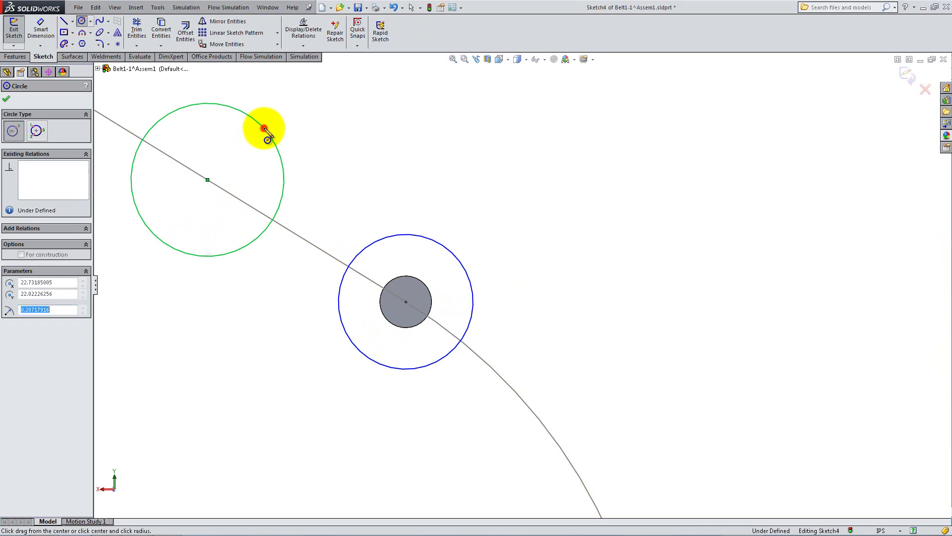
pyautogui.click(397, 93)
pyautogui.click(366, 169)
pyautogui.click(232, 339)
pyautogui.click(280, 287)
pyautogui.rightClick(287, 273)
pyautogui.click(301, 257)
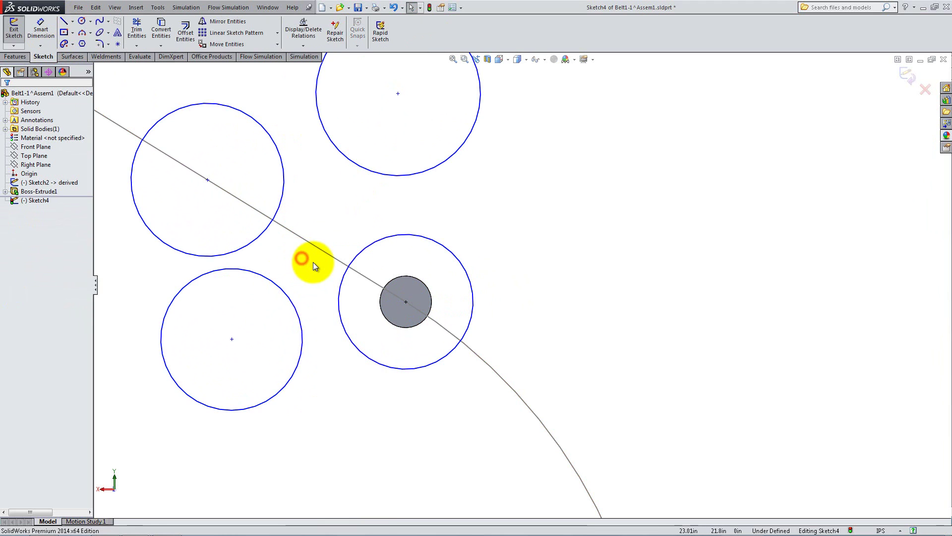
# - Draw a line from the belt-line circle's centre to the pin centre
pyautogui.click(64, 21)
pyautogui.click(208, 180)
pyautogui.click(406, 301)
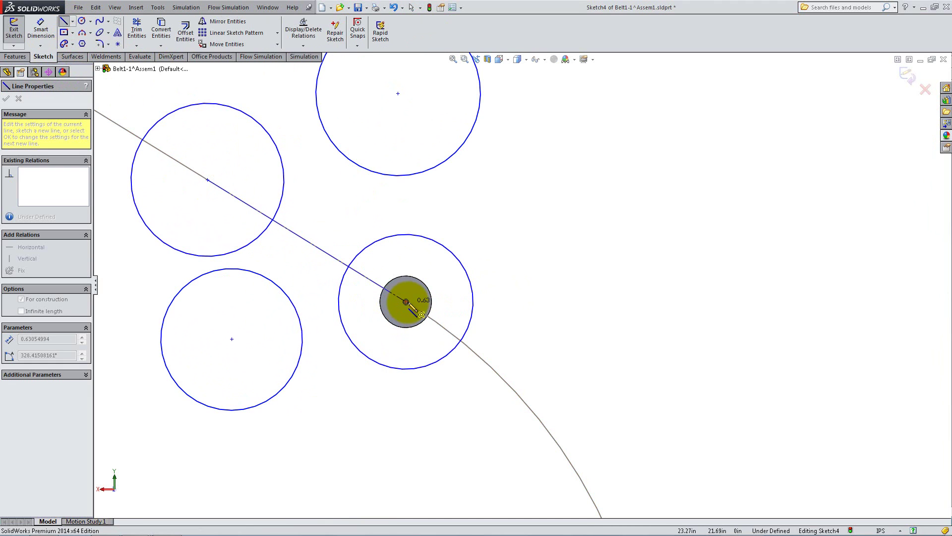
pyautogui.rightClick(350, 223)
pyautogui.click(361, 227)
# - Add a centerline from the top circle's centre to the lower-left circle's centre
pyautogui.click(73, 21)
pyautogui.click(78, 42)
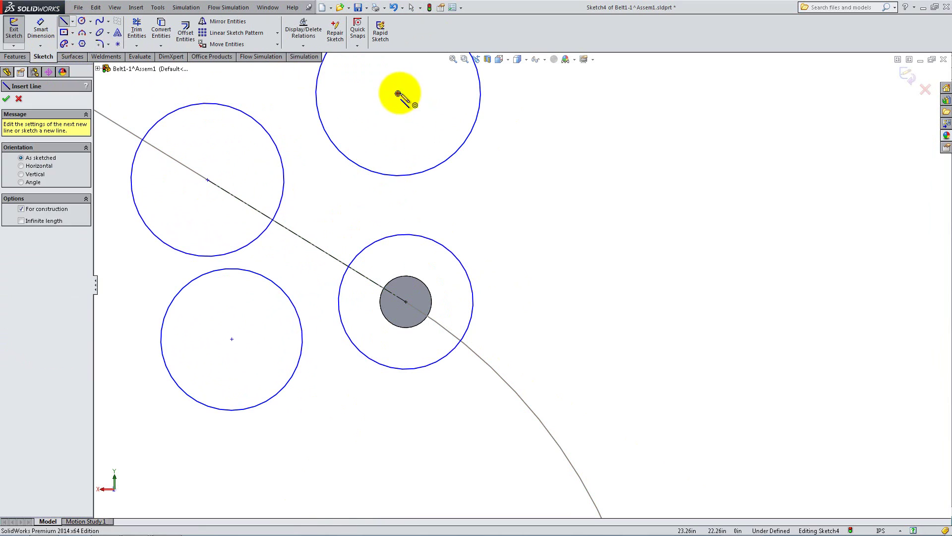
pyautogui.click(398, 93)
pyautogui.click(231, 338)
pyautogui.rightClick(249, 237)
pyautogui.click(280, 242)
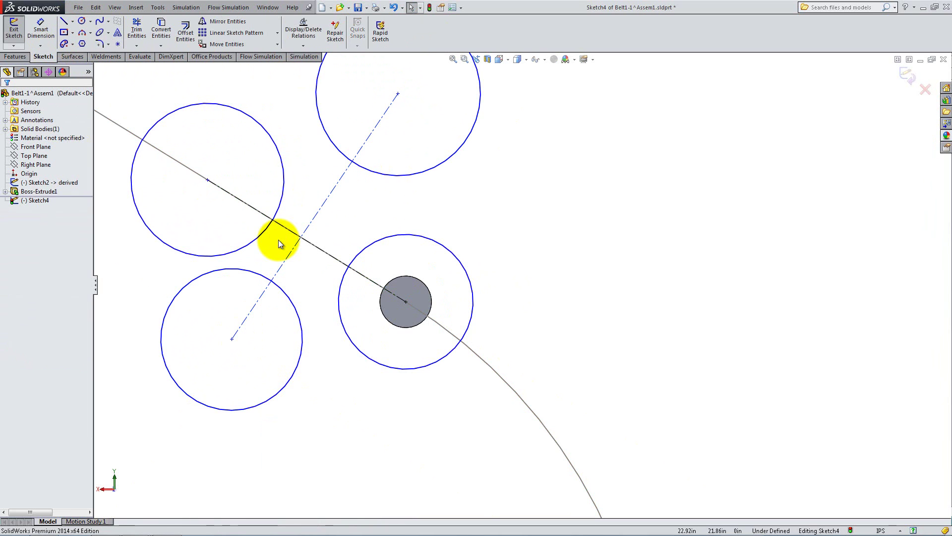
pyautogui.click(290, 250)
pyautogui.rightClick(290, 250)
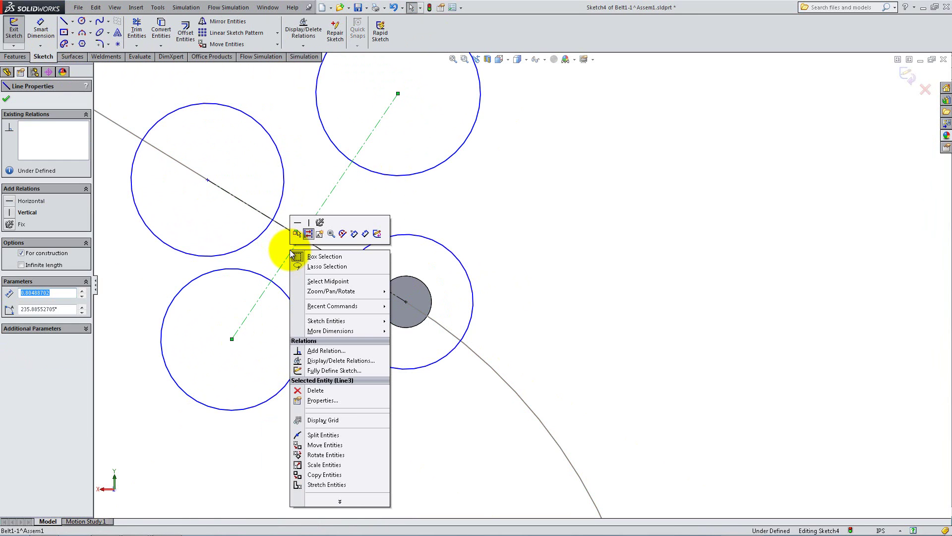
pyautogui.click(319, 284)
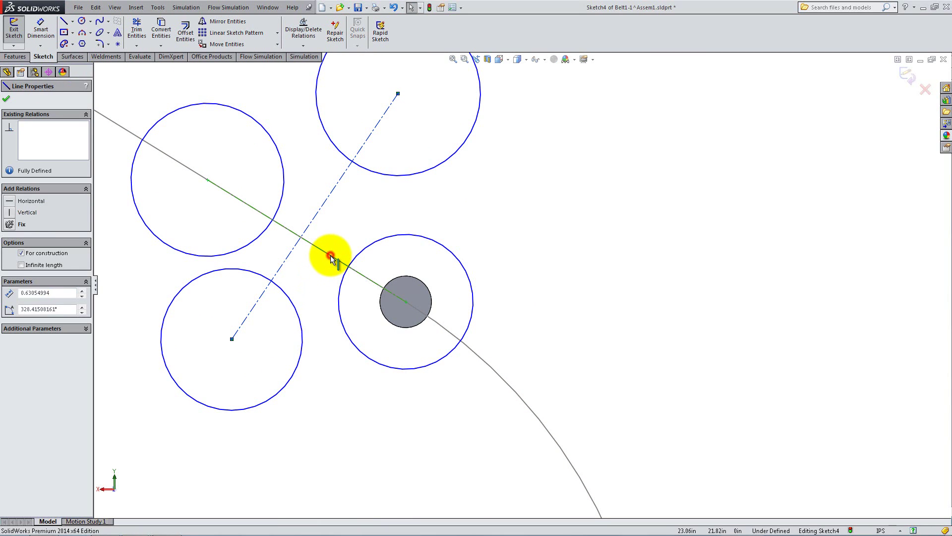
# - Constrain the centerline's midpoint to lie on the belt line
pyautogui.click(315, 216)
pyautogui.keyDown('ctrl'); pyautogui.click(329, 255); pyautogui.keyUp('ctrl')
pyautogui.click(11, 259)
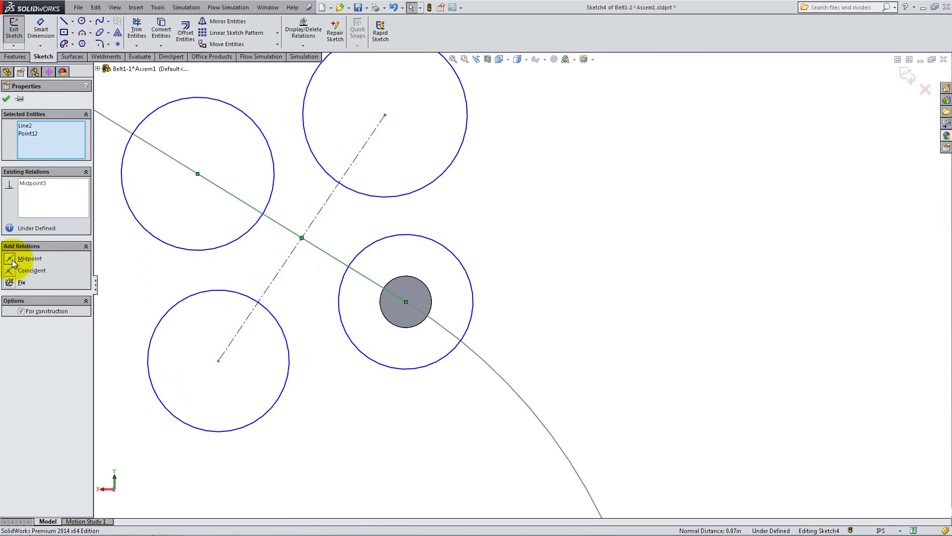
pyautogui.click(6, 99)
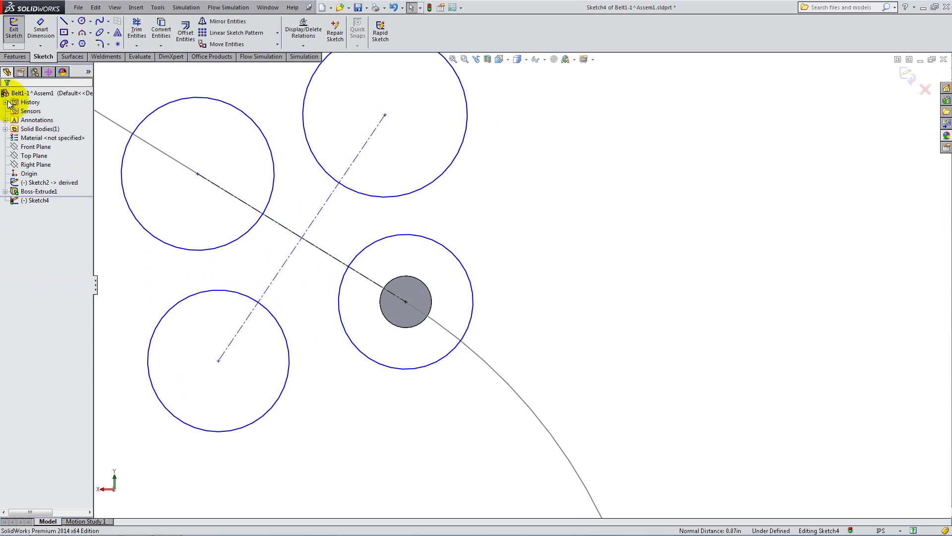
# - Make the upper-left and pin circles equal, and the top and lower-left circles equal
pyautogui.click(130, 205)
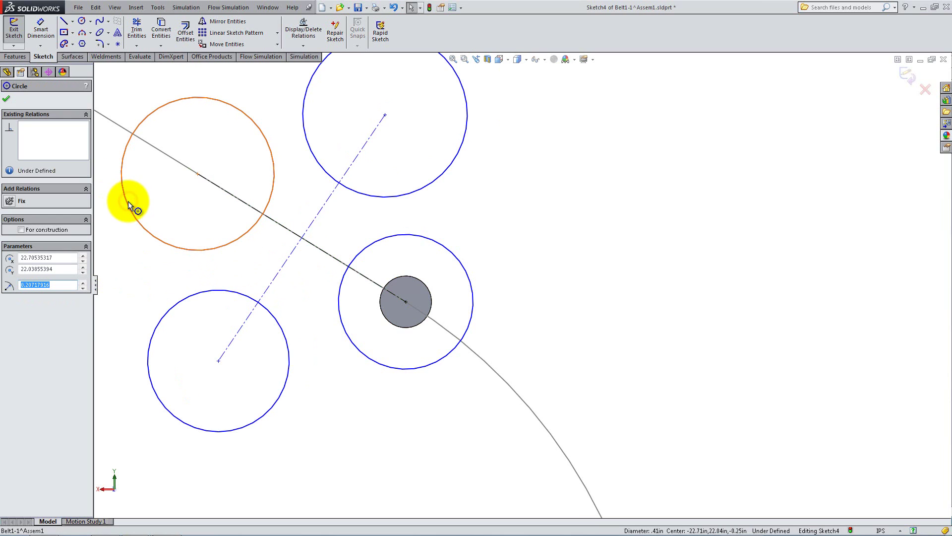
pyautogui.keyDown('ctrl'); pyautogui.click(349, 281); pyautogui.keyUp('ctrl')
pyautogui.click(20, 294)
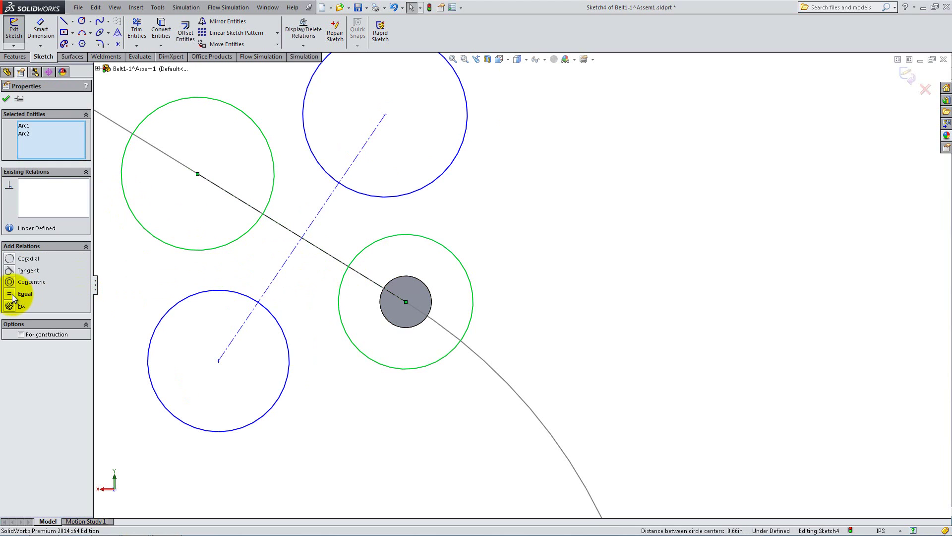
pyautogui.click(7, 98)
pyautogui.click(177, 301)
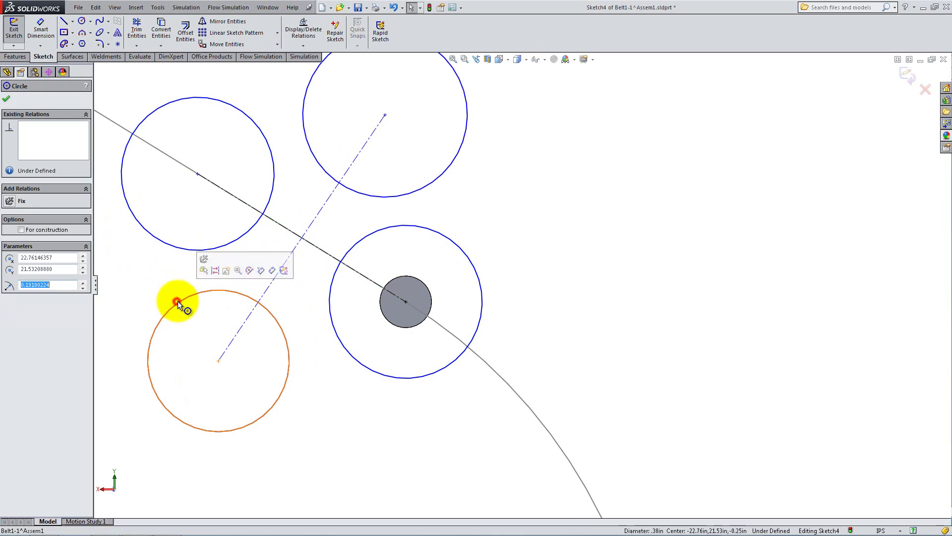
pyautogui.keyDown('ctrl'); pyautogui.click(323, 170); pyautogui.keyUp('ctrl')
pyautogui.click(19, 293)
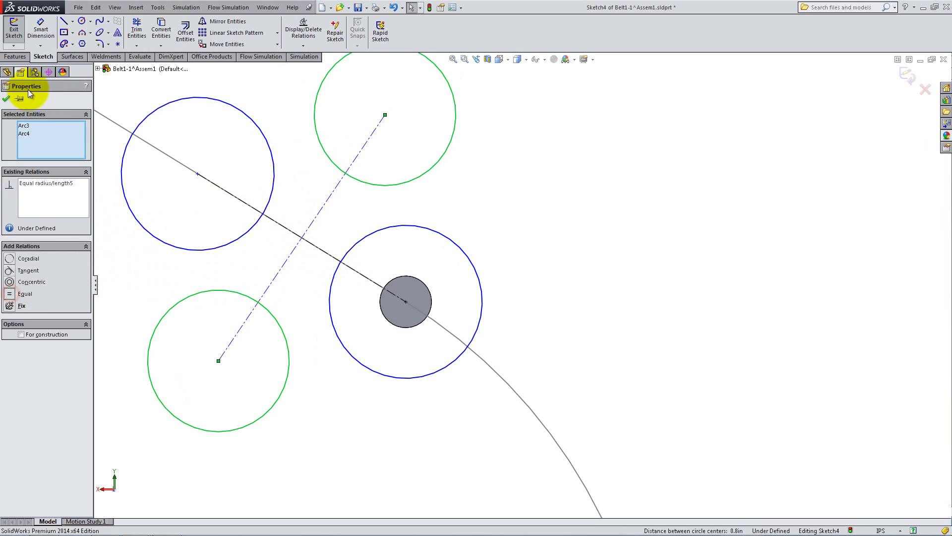
pyautogui.click(7, 99)
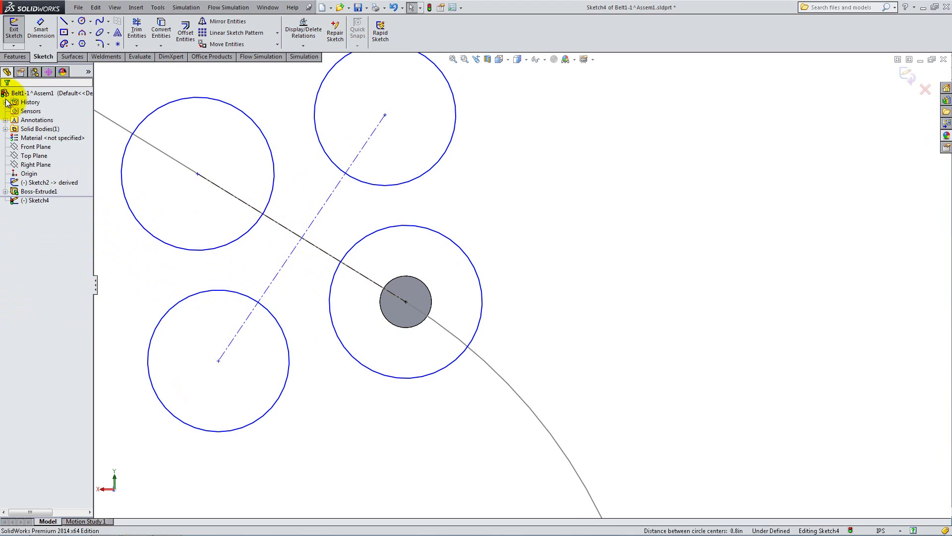
# - Make the top circle tangent to both the upper-left and lower-right circles
pyautogui.click(262, 118)
pyautogui.keyDown('ctrl'); pyautogui.click(315, 127); pyautogui.keyUp('ctrl')
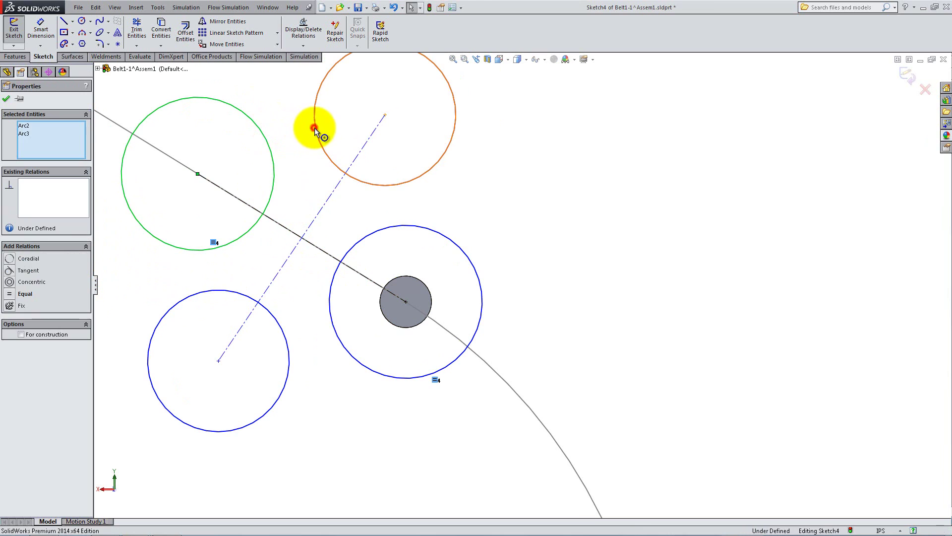
pyautogui.click(12, 272)
pyautogui.click(6, 98)
pyautogui.click(404, 214)
pyautogui.keyDown('ctrl'); pyautogui.click(406, 226); pyautogui.keyUp('ctrl')
pyautogui.click(12, 271)
pyautogui.click(6, 98)
# - Make the lower-left circle tangent to the upper-left and lower-right circles
pyautogui.click(163, 242)
pyautogui.keyDown('ctrl'); pyautogui.click(199, 271); pyautogui.keyUp('ctrl')
pyautogui.click(12, 270)
pyautogui.click(6, 98)
pyautogui.click(324, 278)
pyautogui.keyDown('ctrl'); pyautogui.click(325, 278); pyautogui.keyUp('ctrl')
pyautogui.click(12, 272)
pyautogui.click(6, 98)
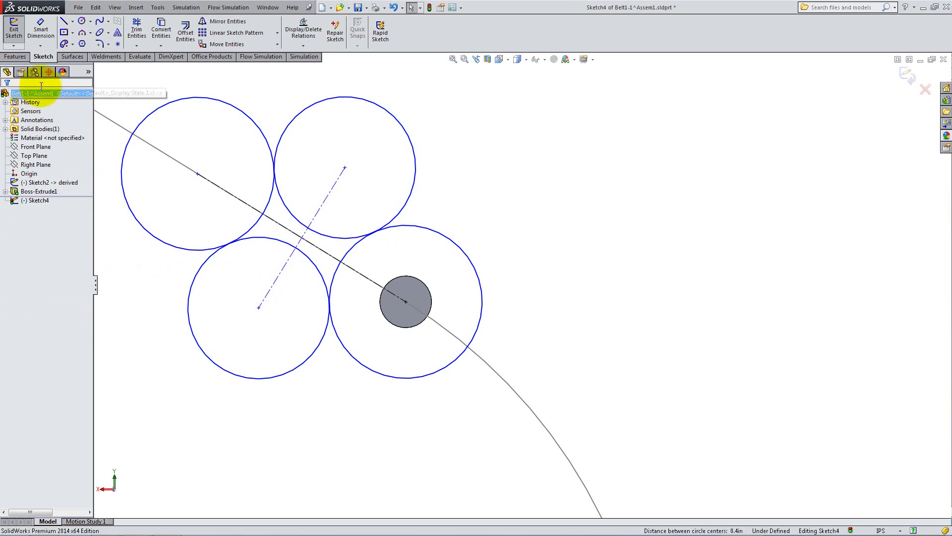
pyautogui.click(134, 29)
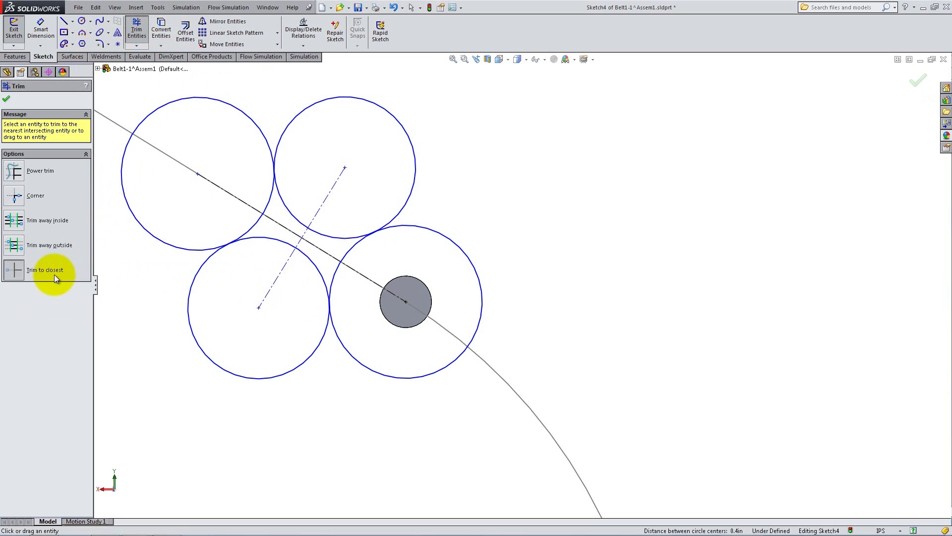
# - Trim the overlapping circle arcs into a closed link outline
pyautogui.click(264, 206)
pyautogui.click(281, 163)
pyautogui.click(349, 249)
pyautogui.click(338, 269)
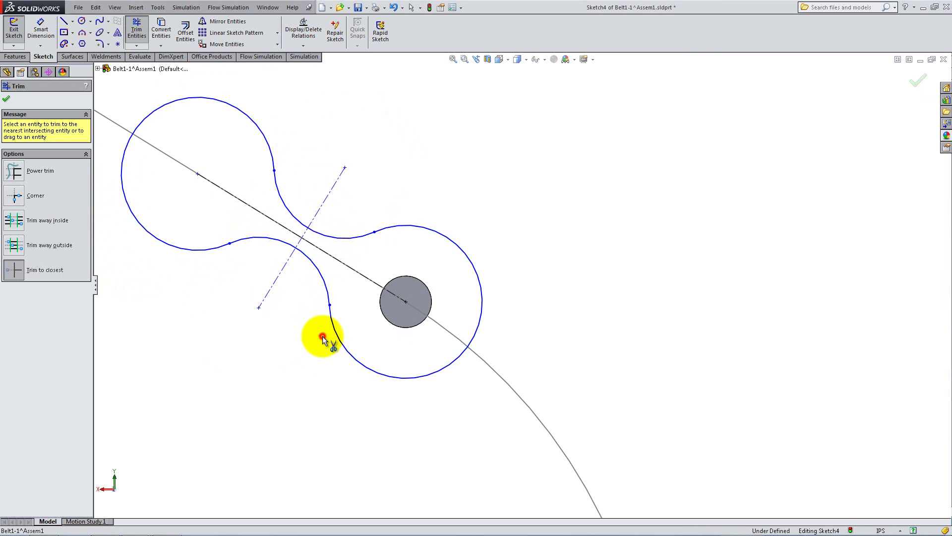
pyautogui.click(6, 98)
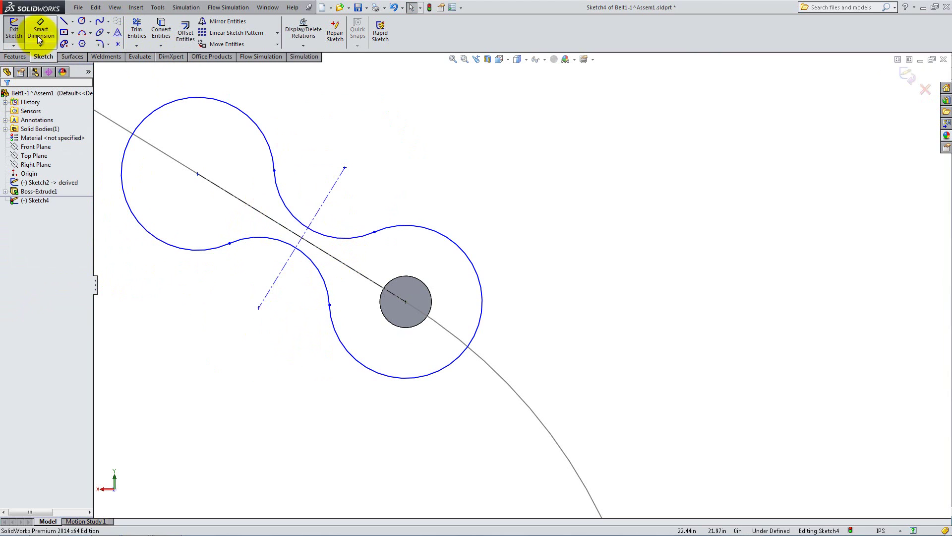
# - Dimension the pin-end arc with radius 0.14
pyautogui.click(40, 31)
pyautogui.click(439, 248)
pyautogui.click(521, 221)
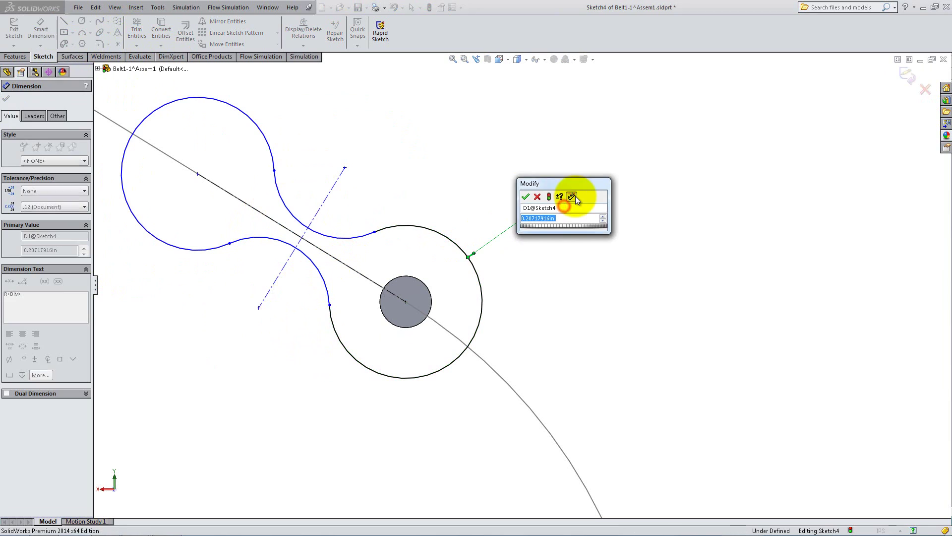
pyautogui.write('.14')
pyautogui.click(575, 196)
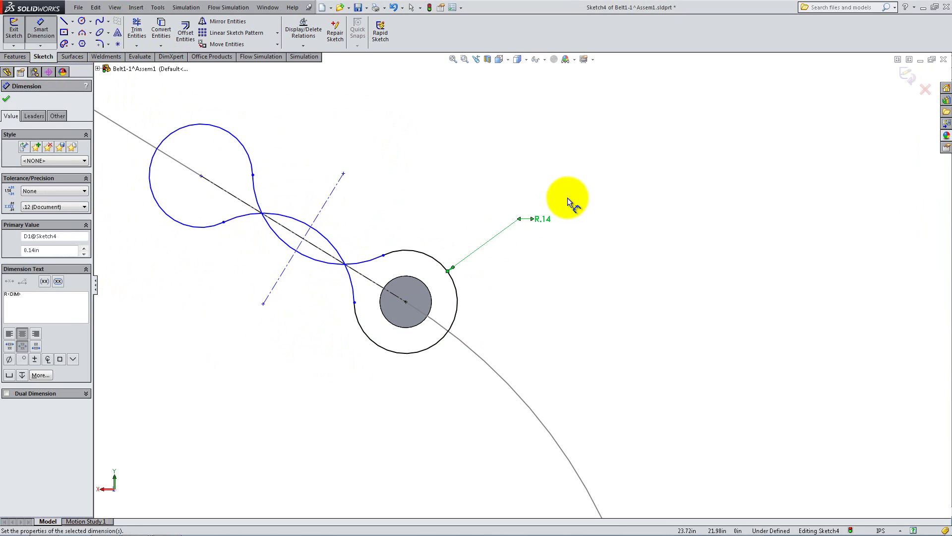
# - Set the connecting side arc radius to 0.43 and reshape the link to a narrow waist
pyautogui.click(372, 260)
pyautogui.click(447, 147)
pyautogui.write('.43')
pyautogui.press('Return')
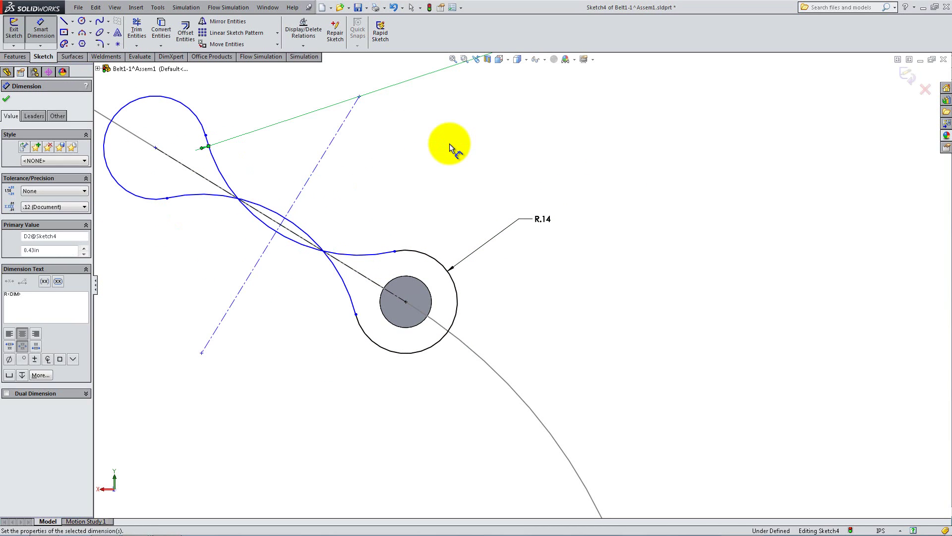
pyautogui.click(6, 99)
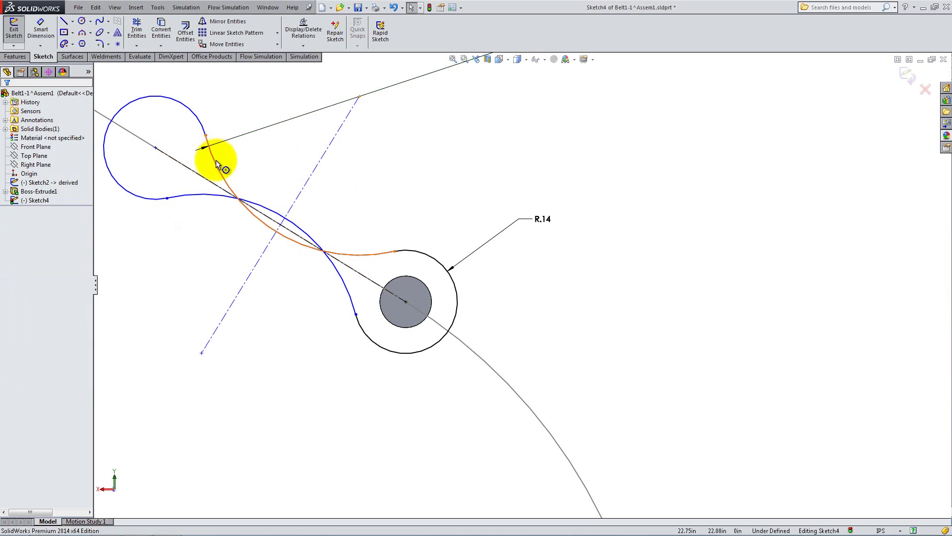
pyautogui.click(217, 165)
pyautogui.moveTo(224, 162); pyautogui.dragTo(229, 153)
pyautogui.click(5, 98)
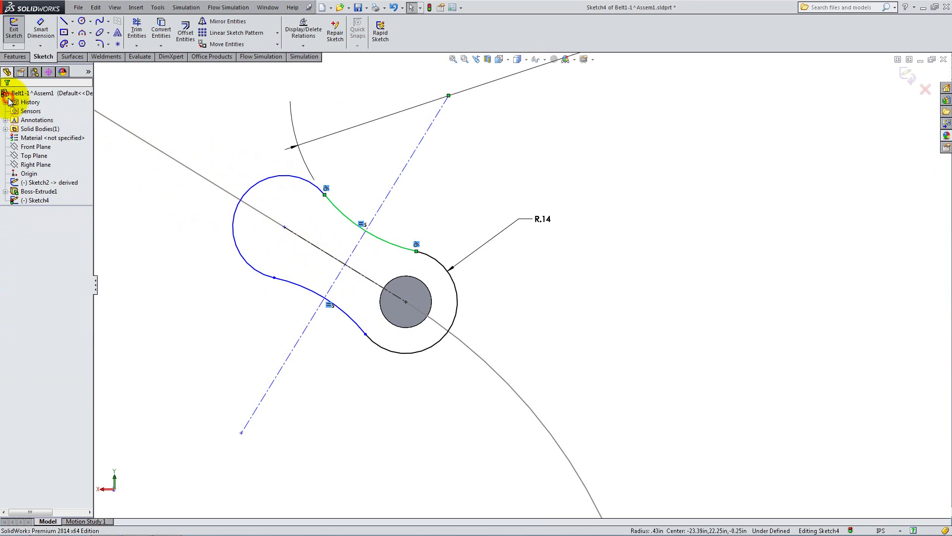
# - Dimension the cross centerline to 1.05 in, fully defining the sketch
pyautogui.click(387, 195)
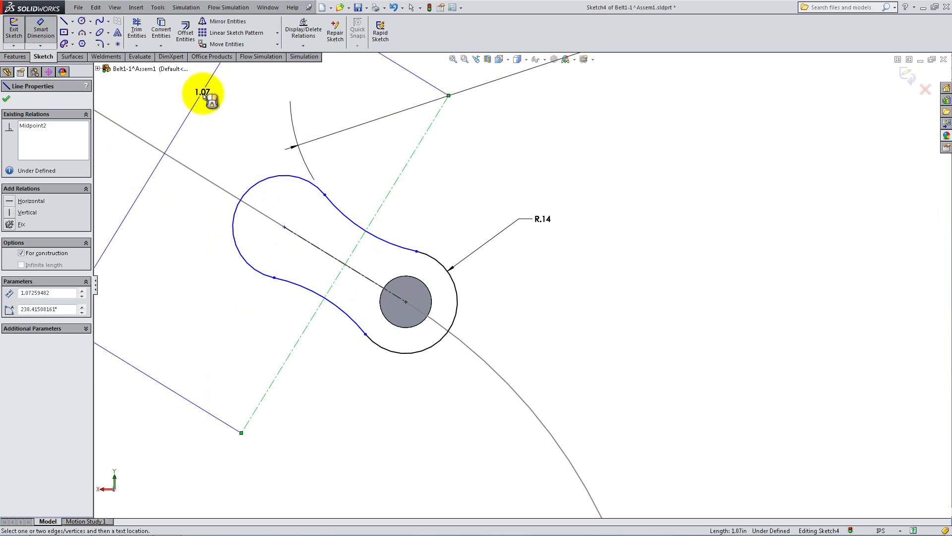
pyautogui.click(207, 95)
pyautogui.write('1.05')
pyautogui.press('Return')
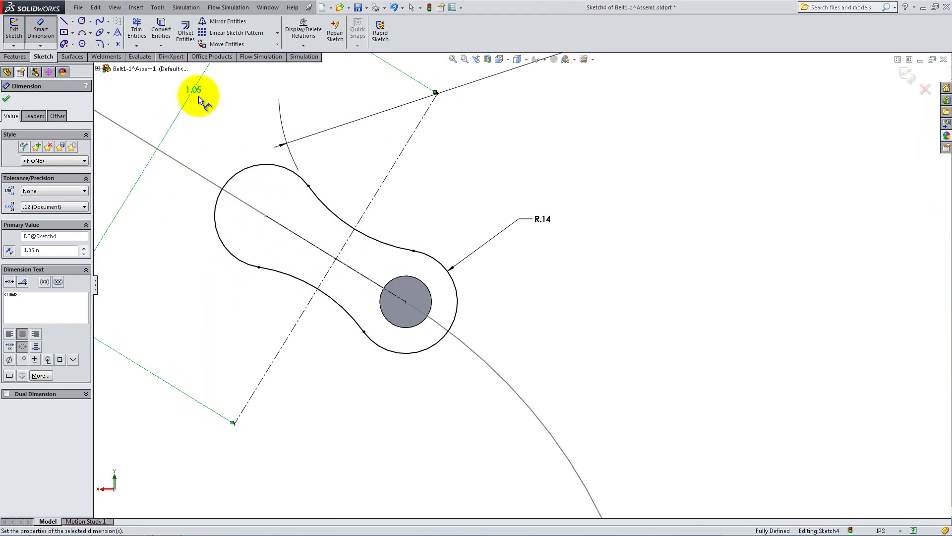
pyautogui.click(6, 99)
# - Extrude the link sketch from a 0.03in offset with a 0.05in depth
pyautogui.click(15, 57)
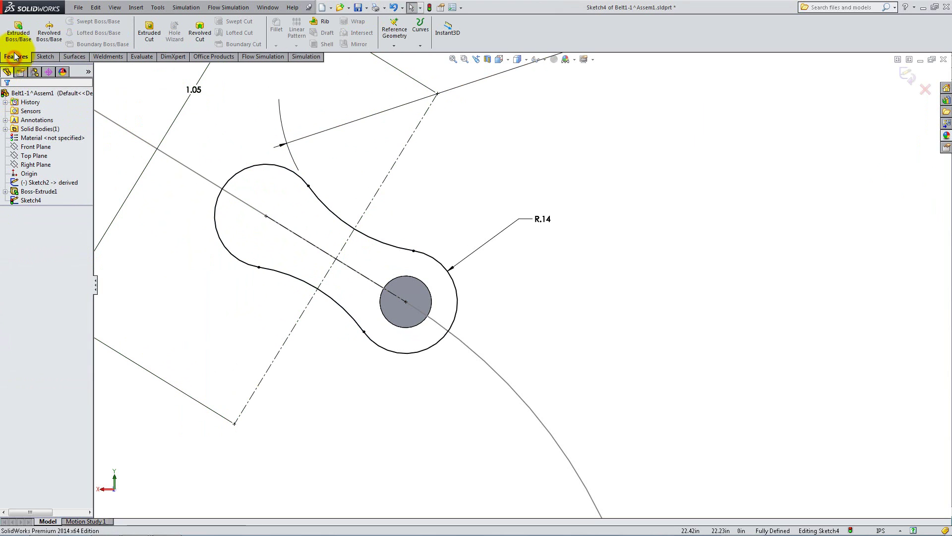
pyautogui.click(18, 31)
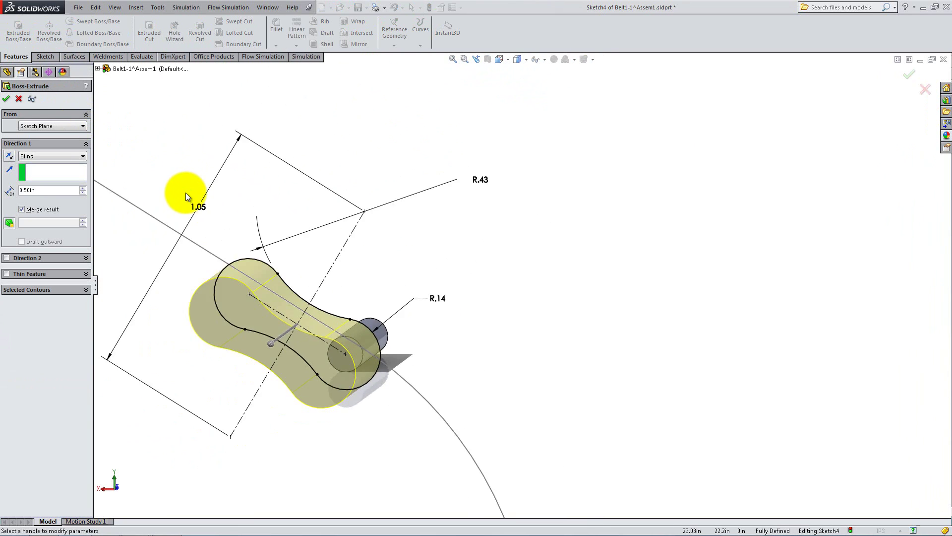
pyautogui.click(68, 153)
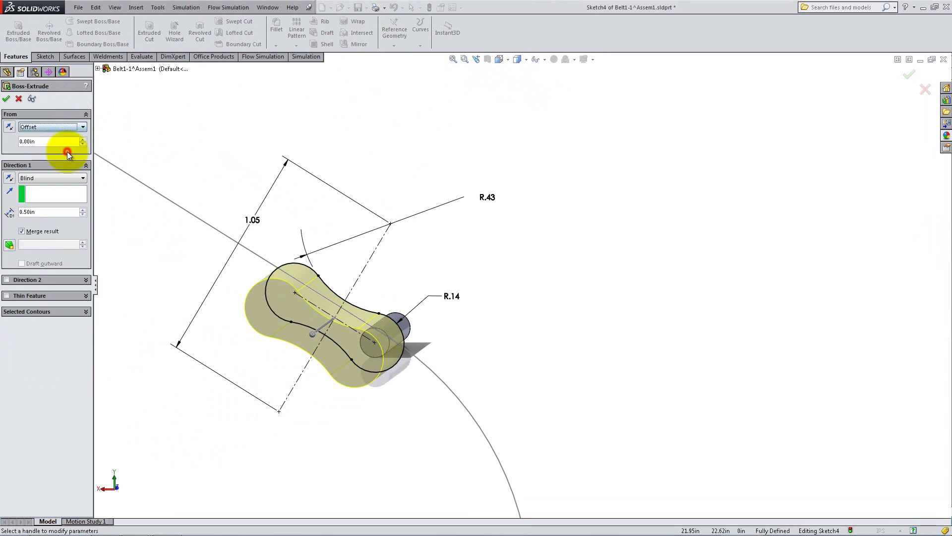
pyautogui.write('0.03')
pyautogui.doubleClick(48, 212)
pyautogui.write('0.05')
# - Reverse the offset and extrusion directions, accept Boss-Extrude2, and pick the plate's hole face
pyautogui.click(83, 226)
pyautogui.moveTo(208, 198); pyautogui.dragTo(253, 483, button='middle')
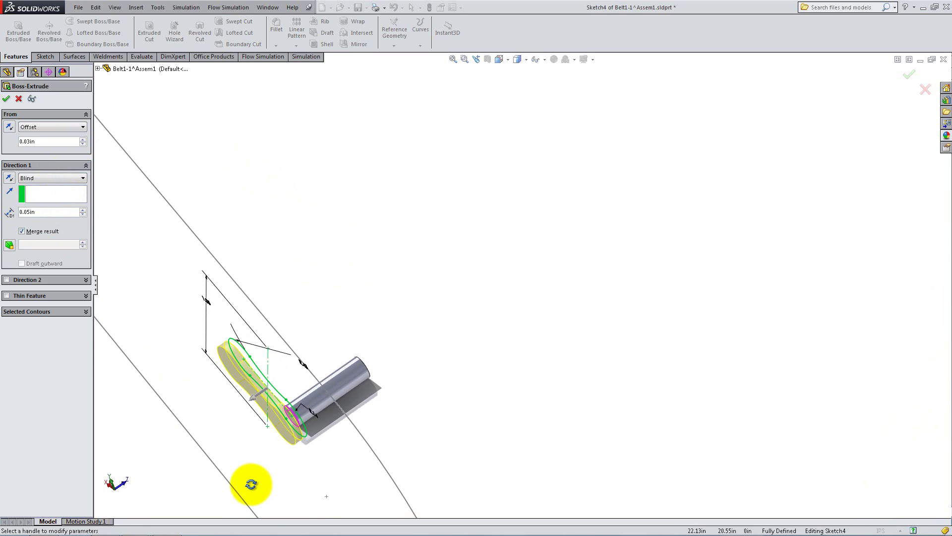
pyautogui.click(9, 127)
pyautogui.click(8, 178)
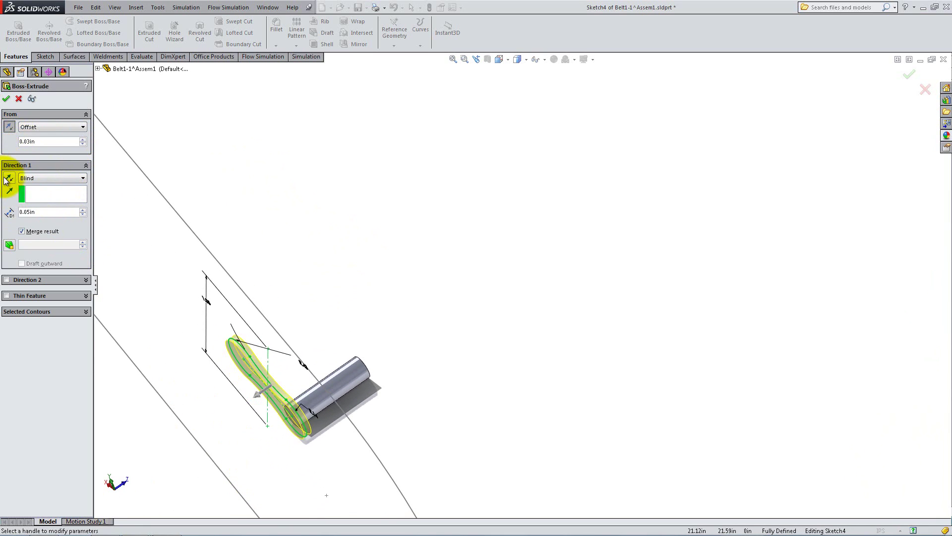
pyautogui.scroll(-4, 308, 431)
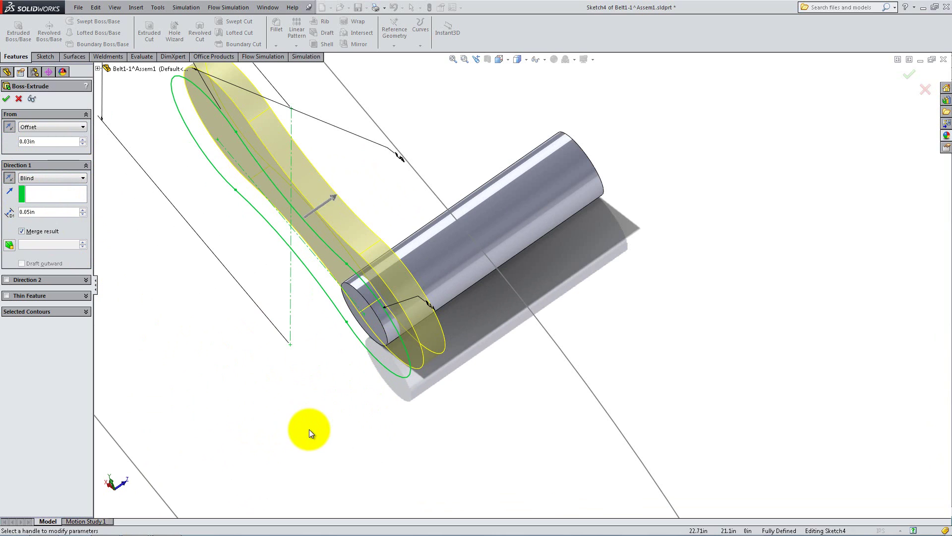
pyautogui.click(5, 99)
pyautogui.moveTo(308, 342); pyautogui.dragTo(371, 203, button='middle')
pyautogui.click(368, 285)
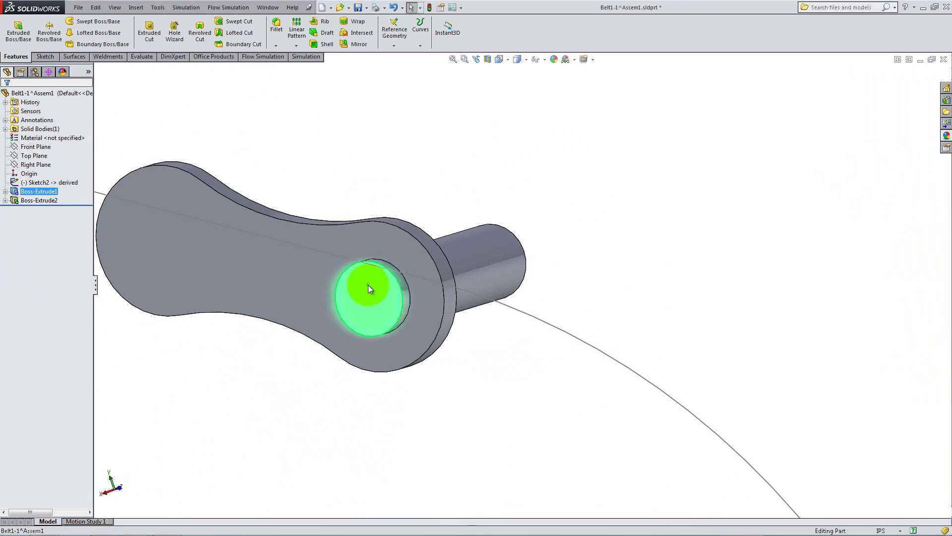
# - Sketch a circle at the link plate's other hole end
pyautogui.click(387, 260)
pyautogui.click(81, 22)
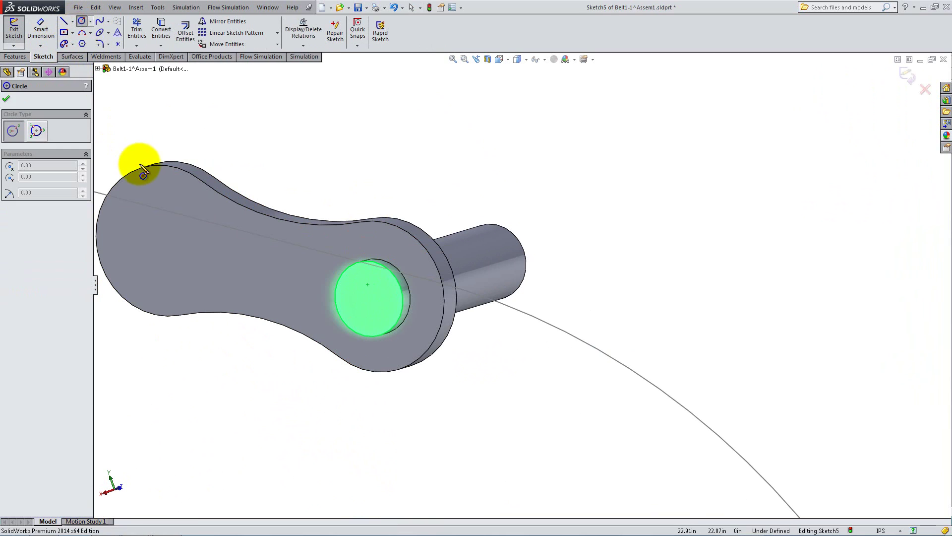
pyautogui.click(157, 245)
pyautogui.click(181, 216)
pyautogui.press('Escape')
# - Make the new circle concentric with the plate end and equal to the first pin circle
pyautogui.click(169, 204)
pyautogui.keyDown('ctrl'); pyautogui.click(171, 165); pyautogui.keyUp('ctrl')
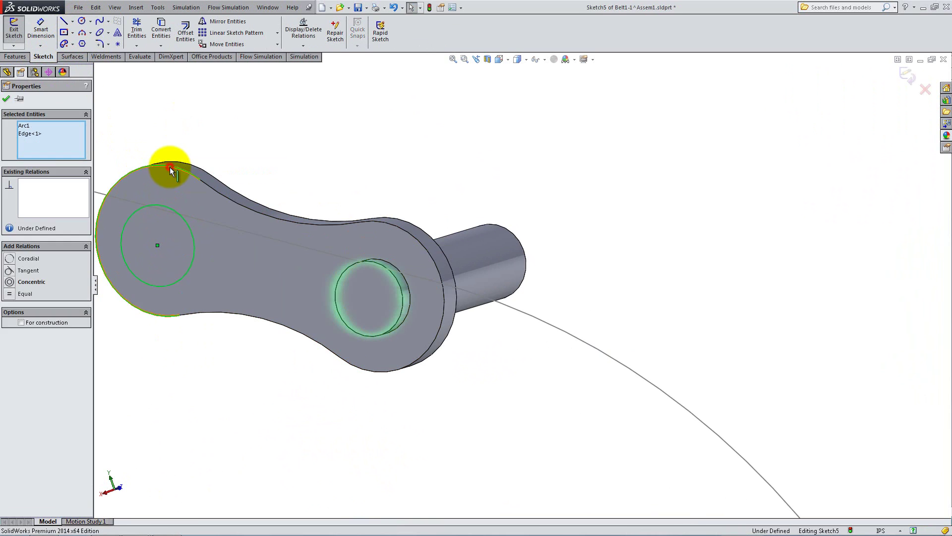
pyautogui.click(14, 281)
pyautogui.click(6, 98)
pyautogui.click(144, 207)
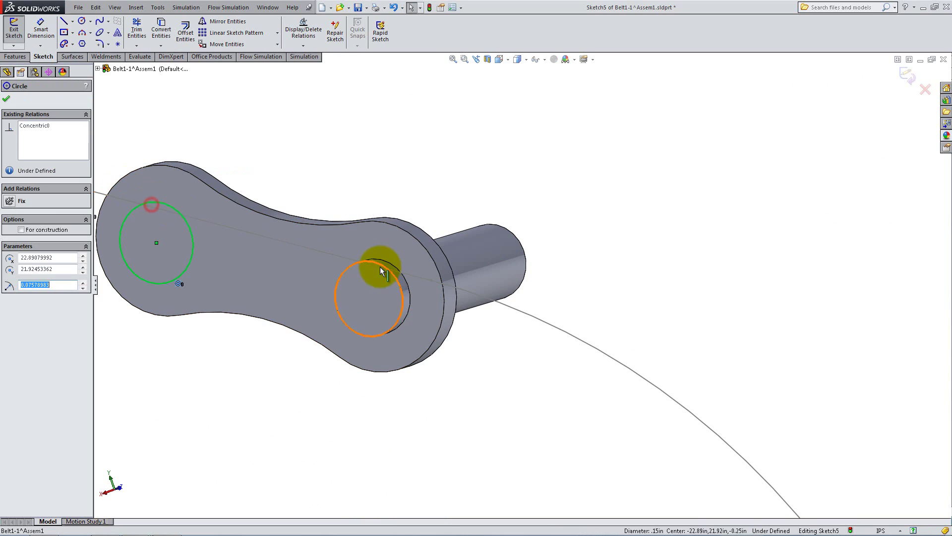
pyautogui.keyDown('ctrl'); pyautogui.click(379, 268); pyautogui.keyUp('ctrl')
pyautogui.click(11, 297)
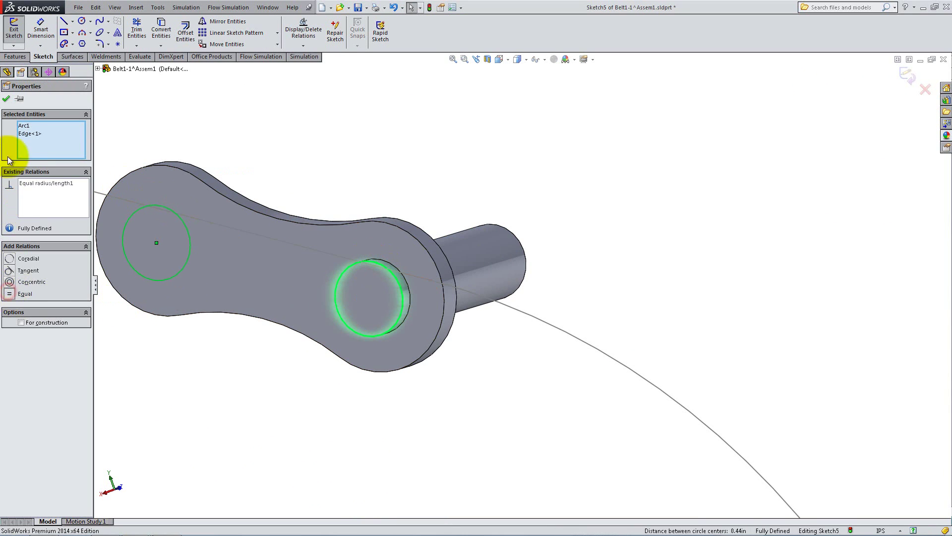
pyautogui.click(6, 98)
# - Extrude the circle Up To Surface at the first pin's end face as Boss-Extrude4
pyautogui.click(14, 56)
pyautogui.click(18, 31)
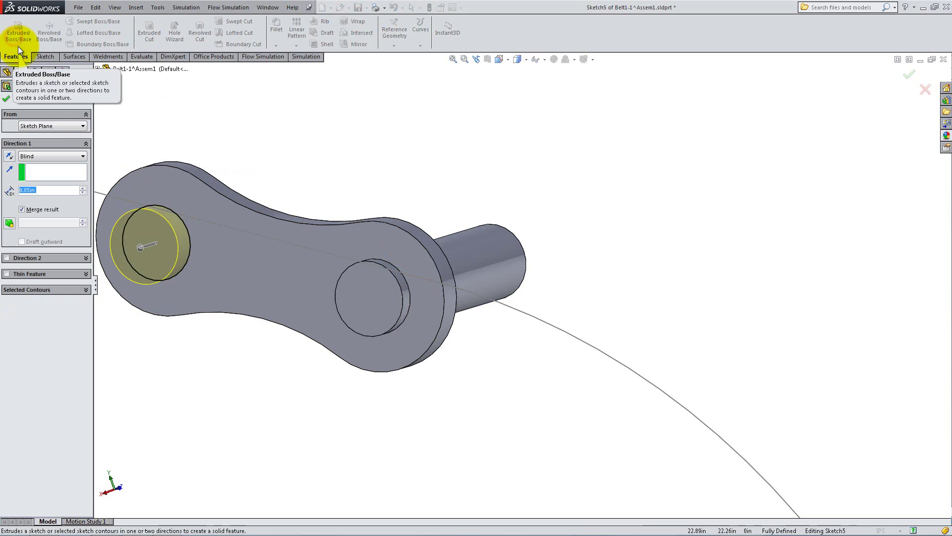
pyautogui.click(47, 156)
pyautogui.click(48, 184)
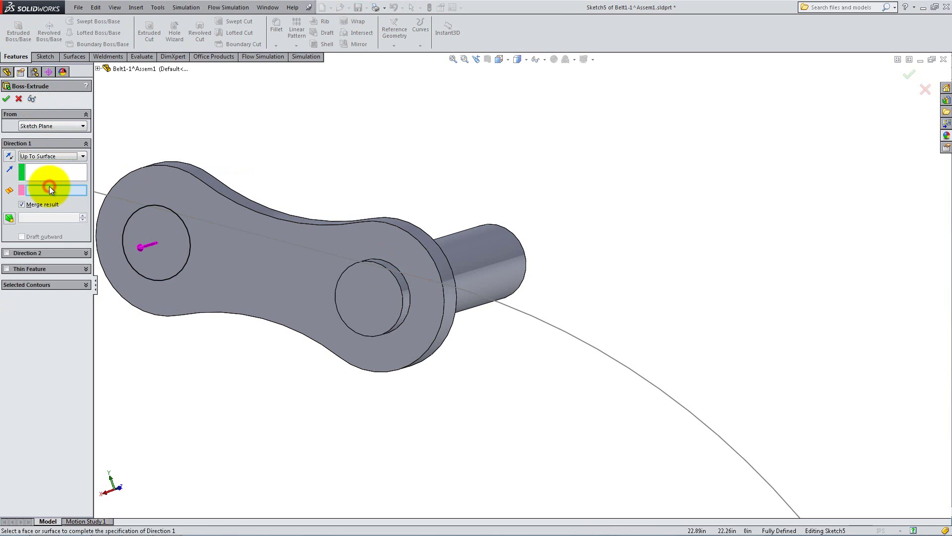
pyautogui.moveTo(266, 245); pyautogui.dragTo(378, 270, button='middle')
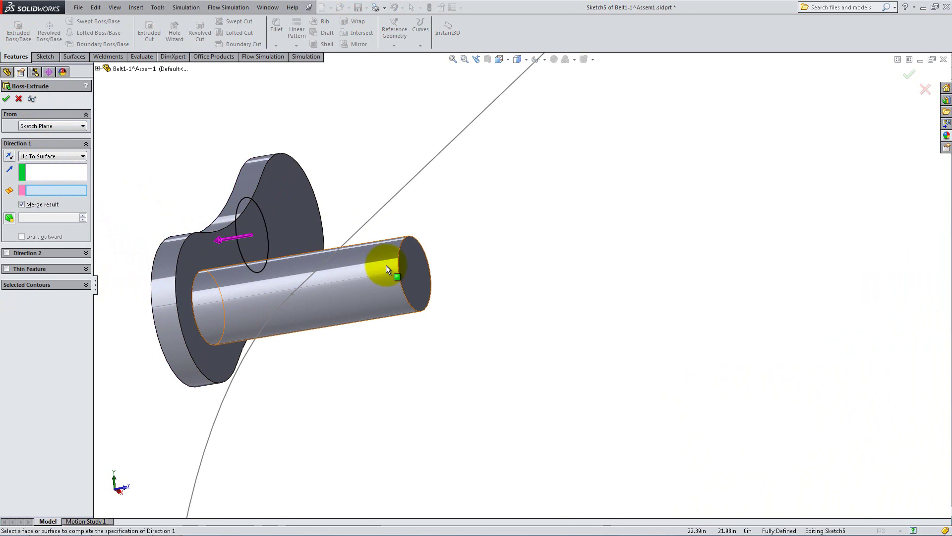
pyautogui.click(414, 272)
pyautogui.click(6, 100)
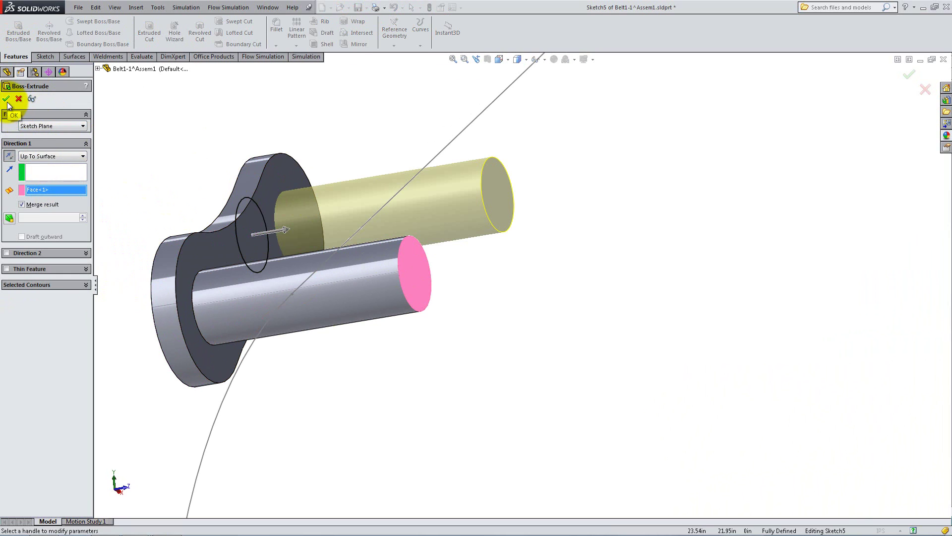
pyautogui.moveTo(240, 296); pyautogui.dragTo(385, 320, button='middle')
pyautogui.scroll(3, 298, 283)
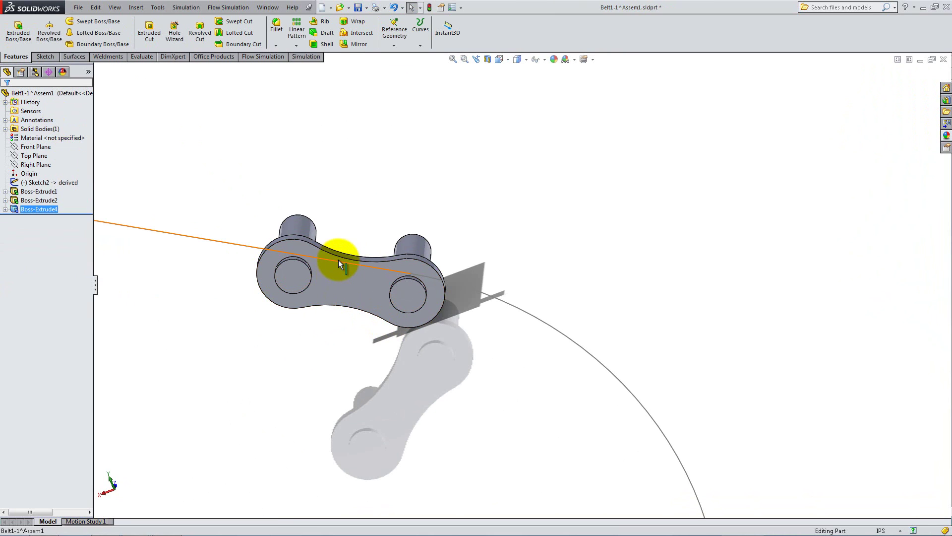
# - Start a sketch on the link face, view it Normal To, and zoom in on the link
pyautogui.moveTo(338, 296); pyautogui.dragTo(311, 279, button='middle')
pyautogui.rightClick(384, 256)
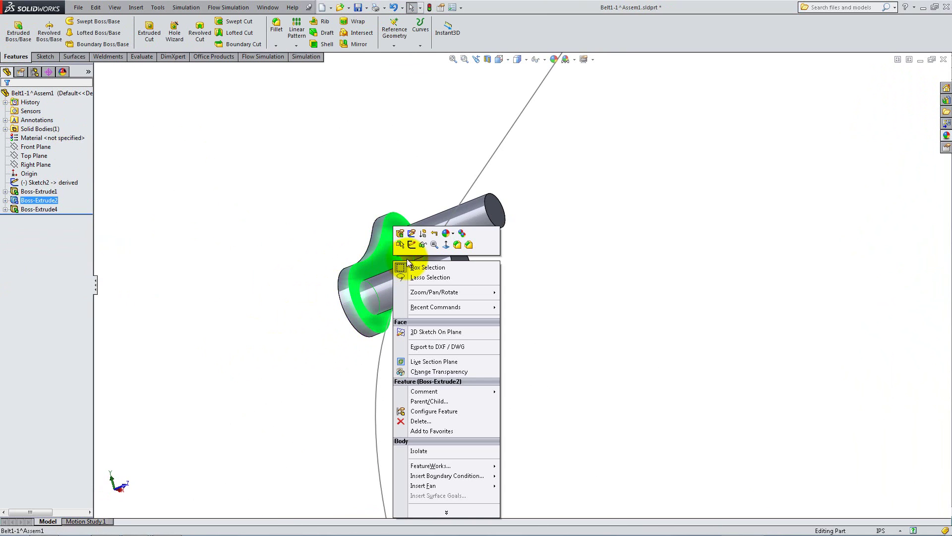
pyautogui.click(414, 249)
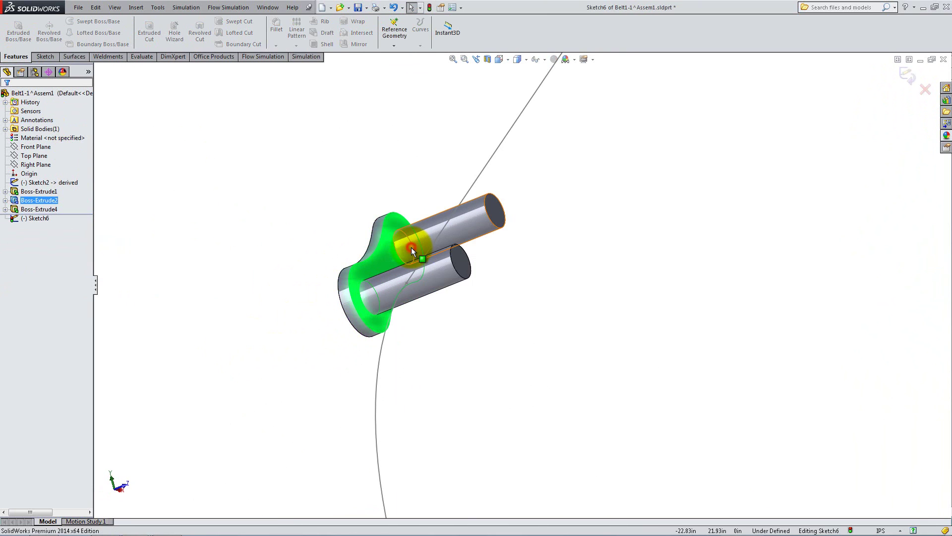
pyautogui.click(498, 59)
pyautogui.click(540, 97)
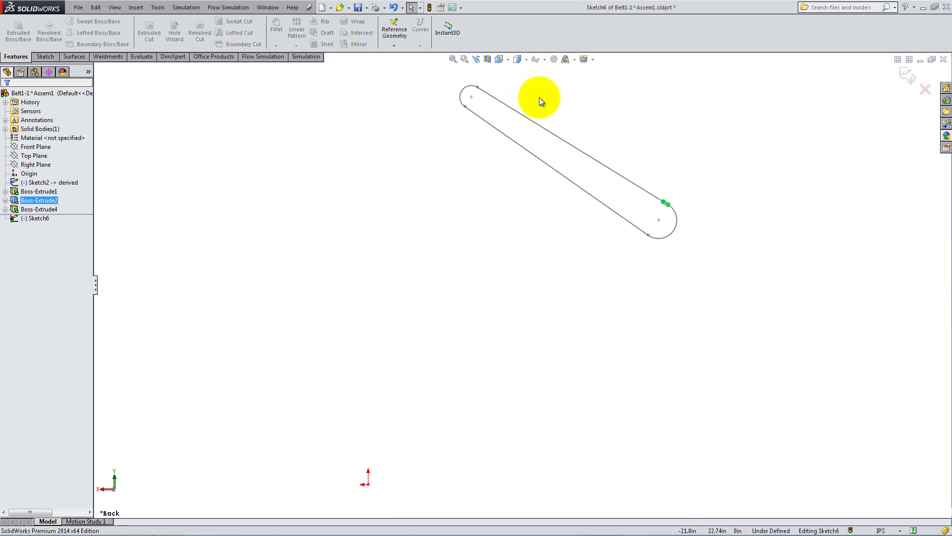
pyautogui.click(464, 59)
pyautogui.moveTo(652, 187); pyautogui.dragTo(690, 219)
pyautogui.rightClick(623, 214)
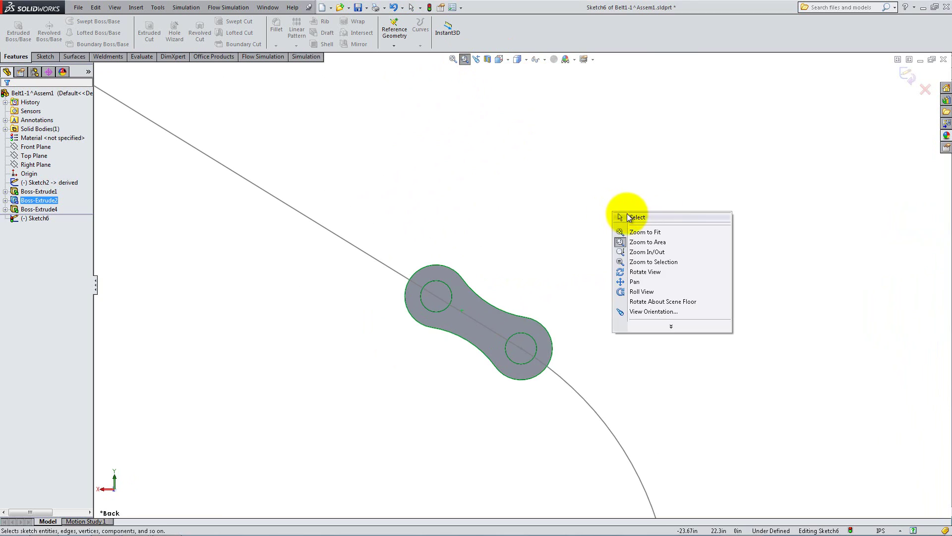
pyautogui.click(622, 213)
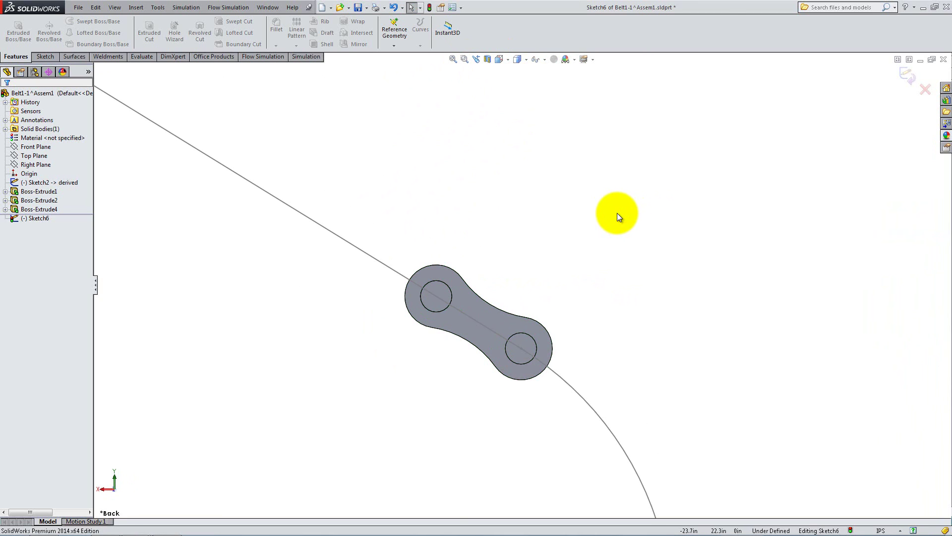
pyautogui.scroll(-1, 617, 213)
# - Draw a circle centred on the left pin's end for the next link
pyautogui.click(52, 54)
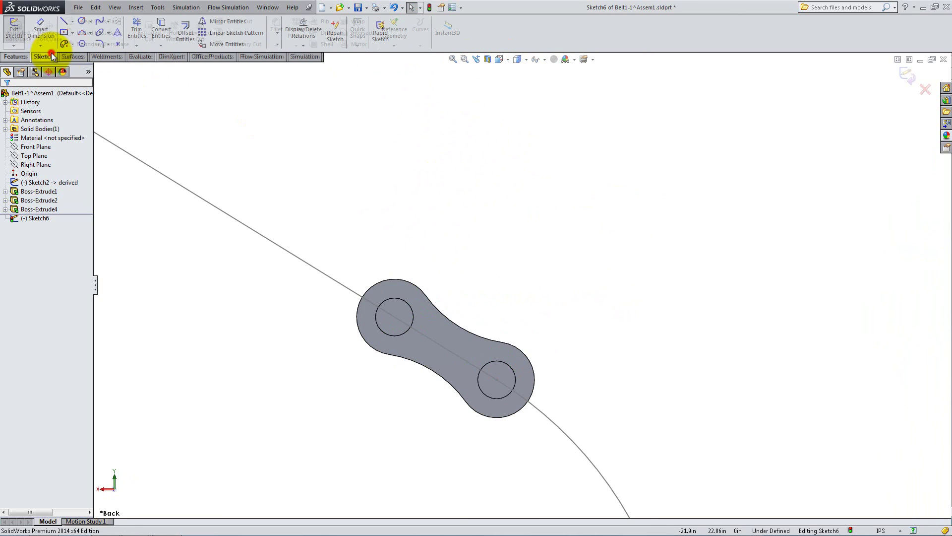
pyautogui.click(79, 22)
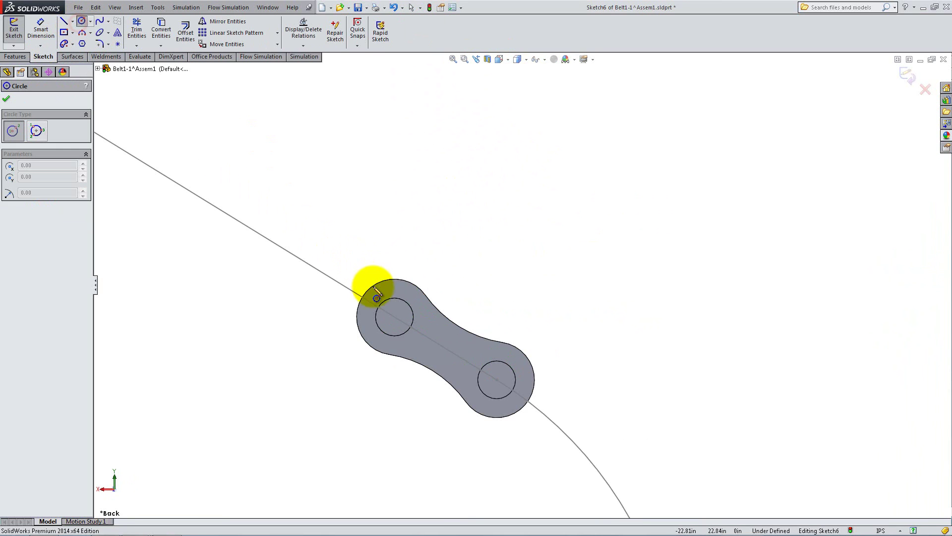
pyautogui.click(394, 316)
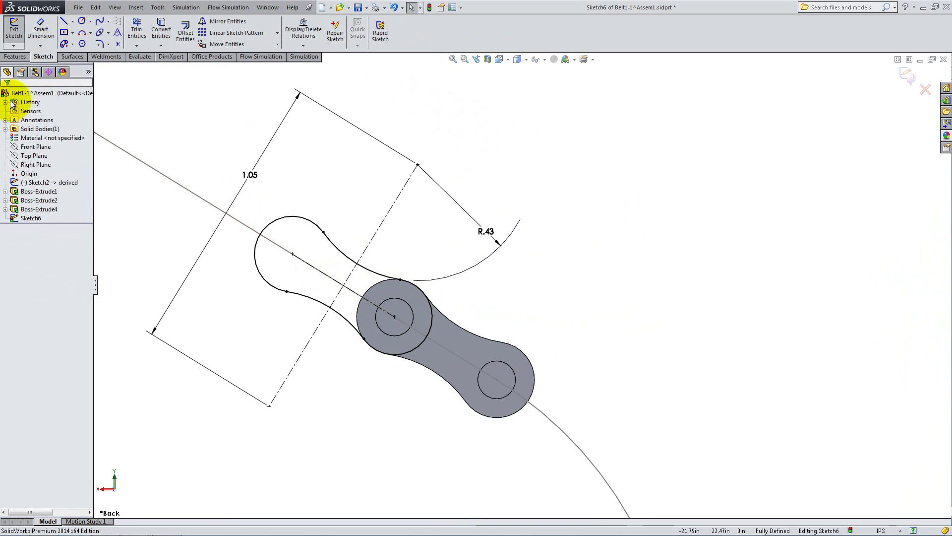
pyautogui.click(24, 58)
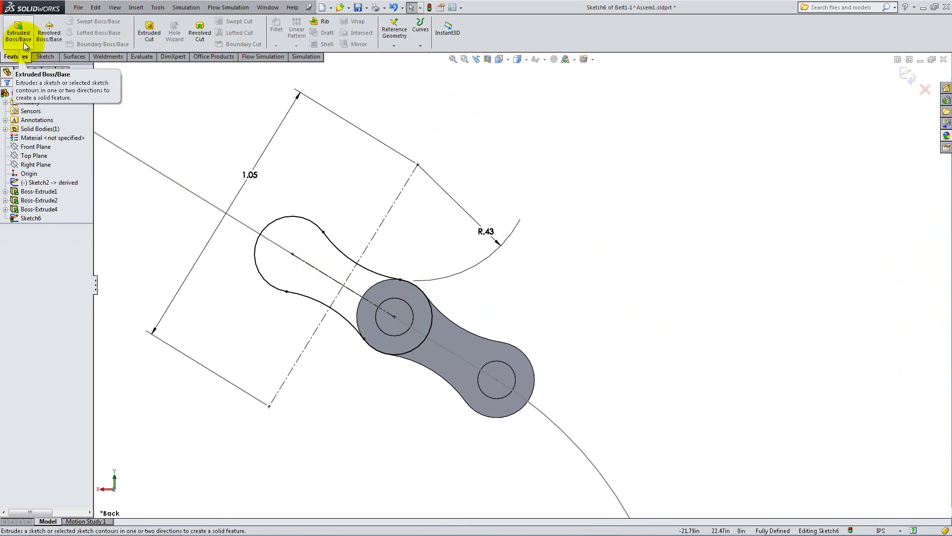
# - Extrude the new link outline 0.05in from a 0.03in offset as Boss-Extrude5
pyautogui.click(20, 35)
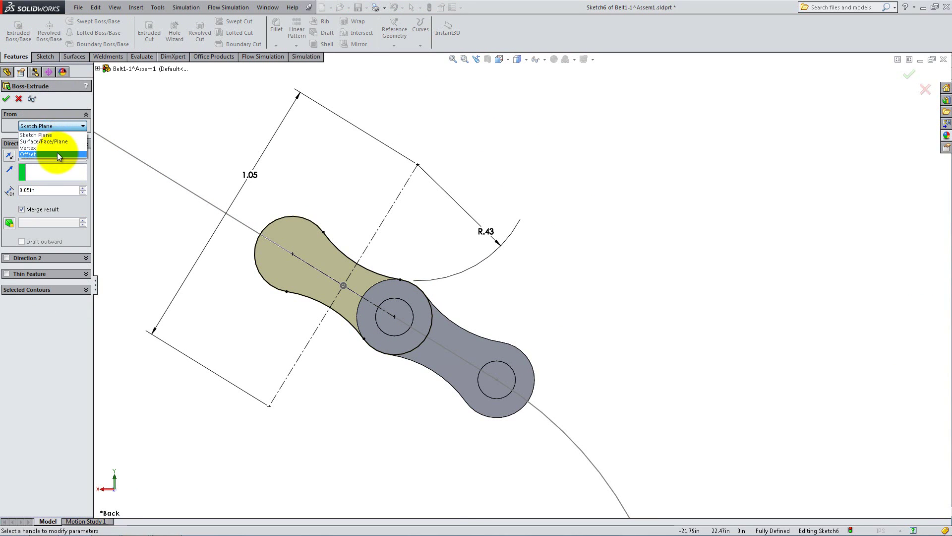
pyautogui.click(56, 154)
pyautogui.write('0.03in')
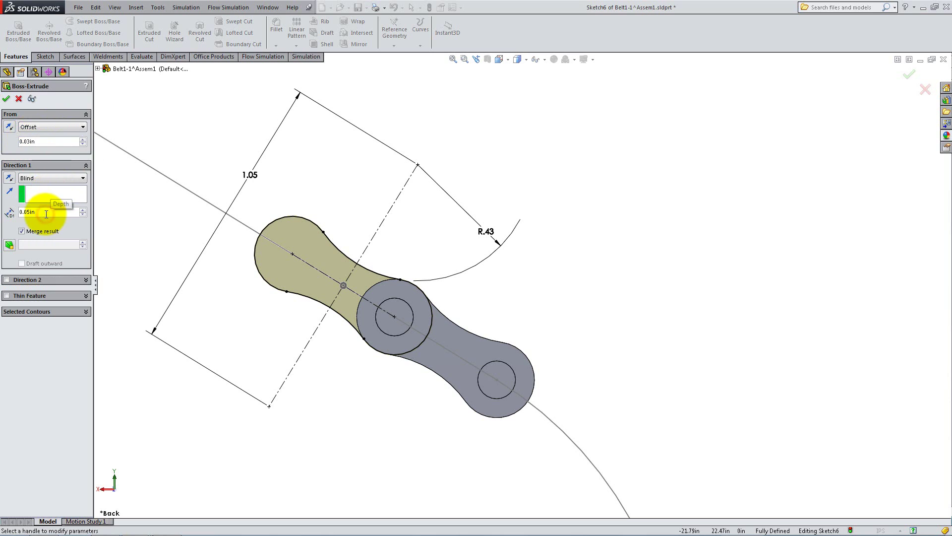
pyautogui.click(44, 212)
pyautogui.moveTo(153, 257); pyautogui.dragTo(253, 481, button='middle')
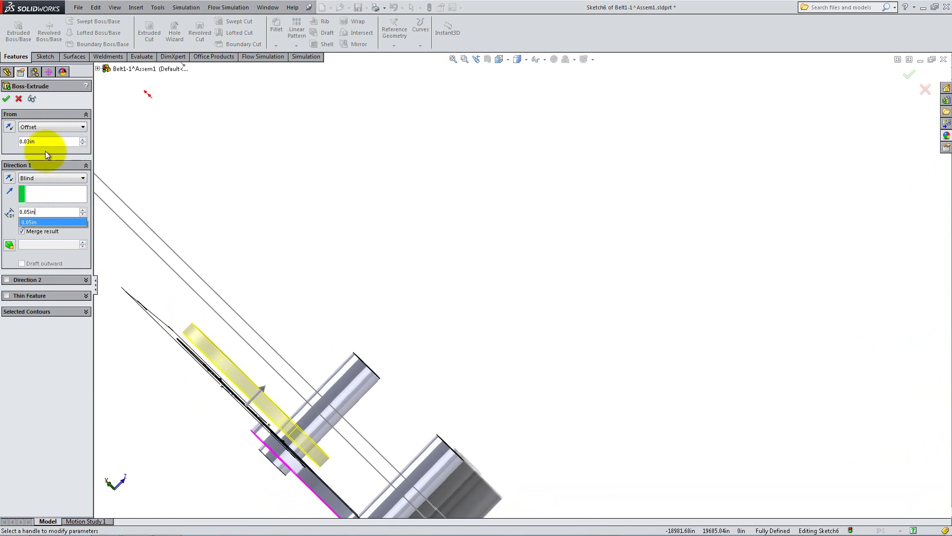
pyautogui.click(6, 98)
pyautogui.middleClick(198, 312)
pyautogui.moveTo(197, 311)
pyautogui.mouseDown(button='middle')
pyautogui.moveTo(504, 387)
pyautogui.moveTo(464, 349)
pyautogui.moveTo(472, 337)
pyautogui.moveTo(475, 355)
pyautogui.mouseUp(button='middle')
pyautogui.scroll(-3, 472, 337)
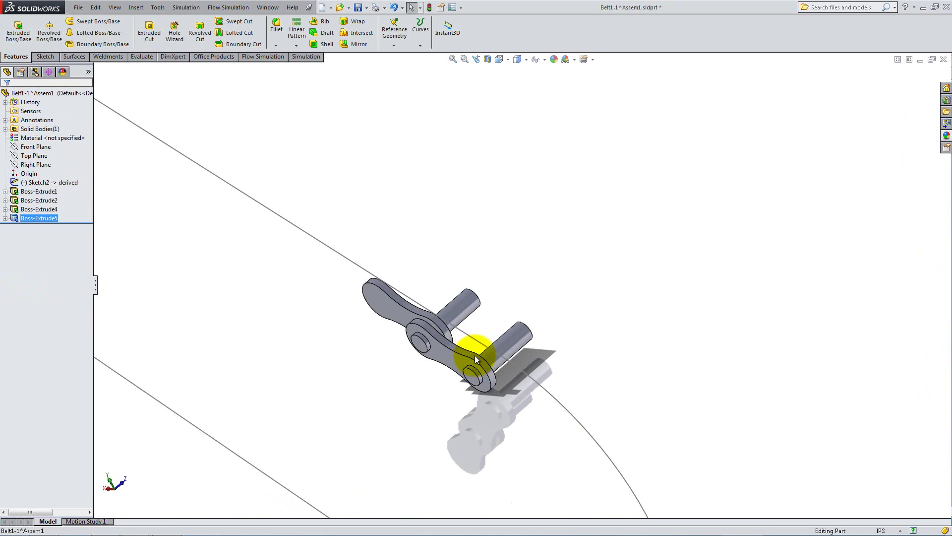
# - Mirror Boss-Extrude1 through Boss-Extrude4 across the Front Plane as Mirror1
pyautogui.click(359, 44)
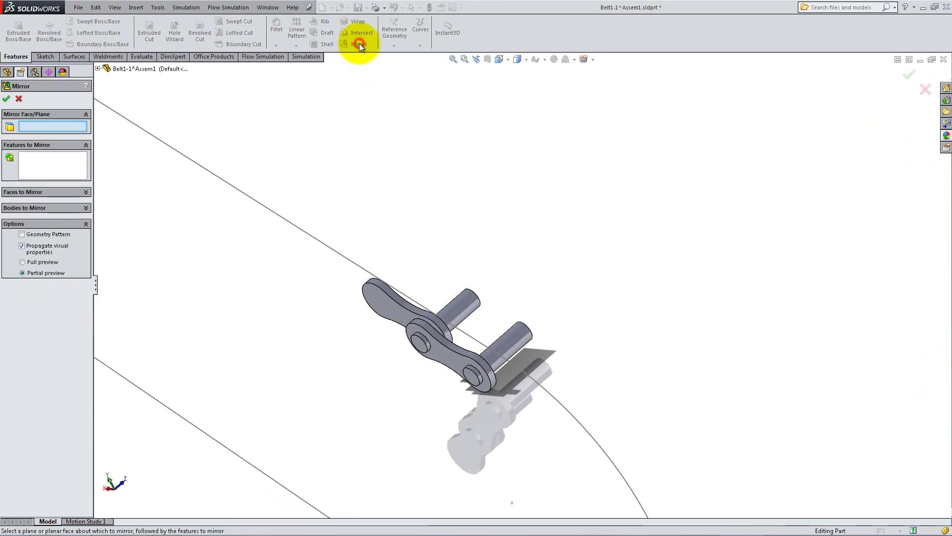
pyautogui.click(97, 69)
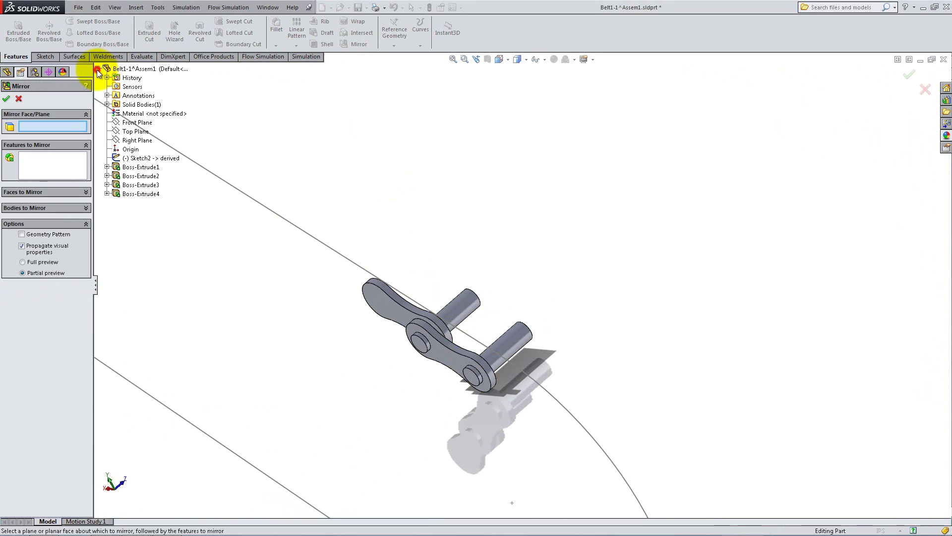
pyautogui.click(128, 123)
pyautogui.click(128, 168)
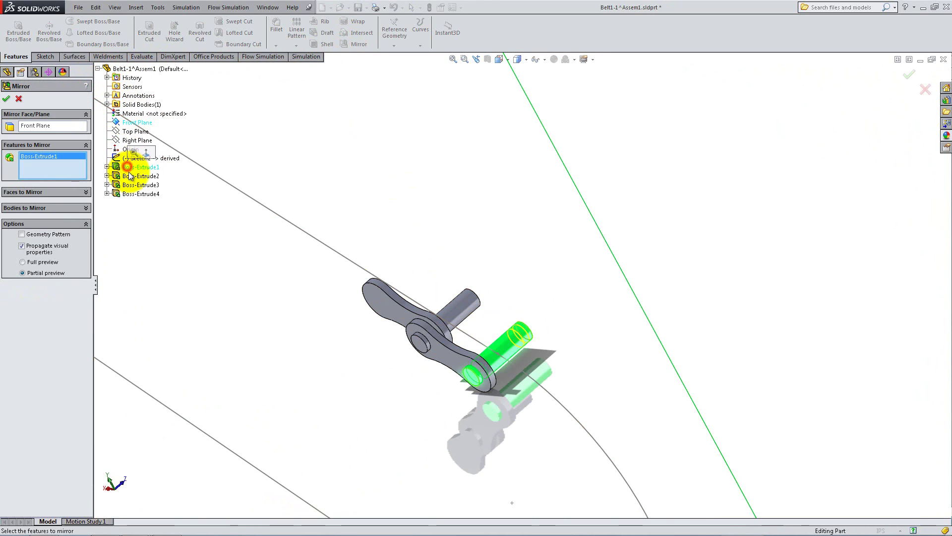
pyautogui.click(133, 176)
pyautogui.click(136, 185)
pyautogui.click(136, 192)
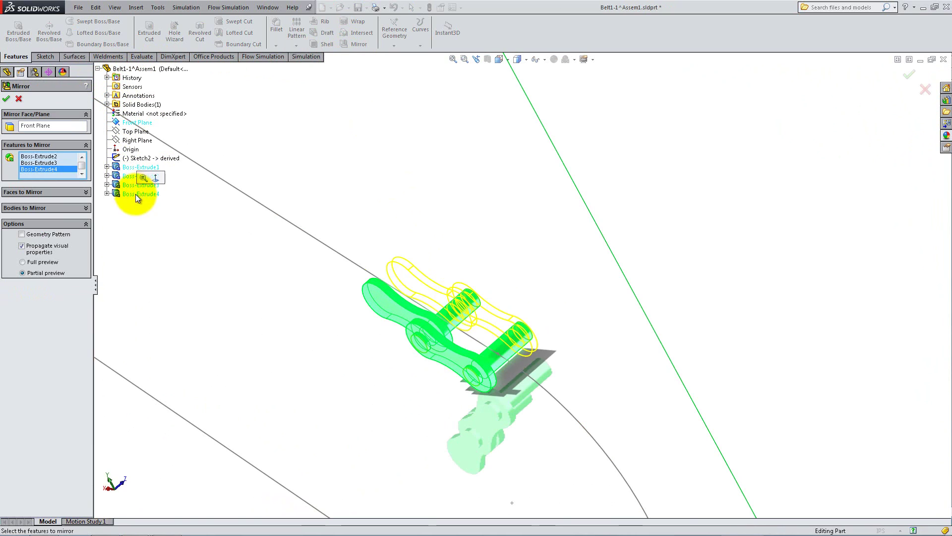
pyautogui.click(5, 99)
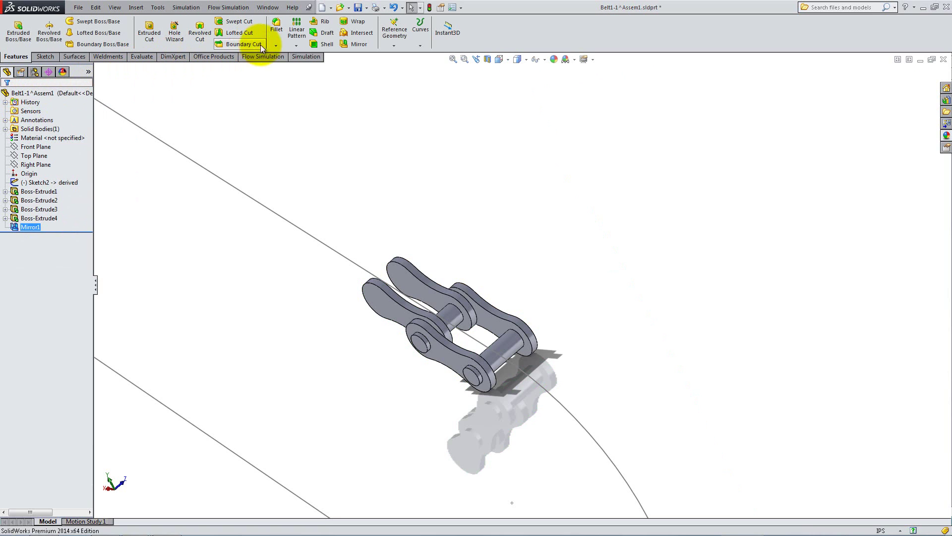
# - Pattern Mirror1 along the Sketch2 belt path as 54 equally spaced instances
pyautogui.click(287, 45)
pyautogui.click(299, 85)
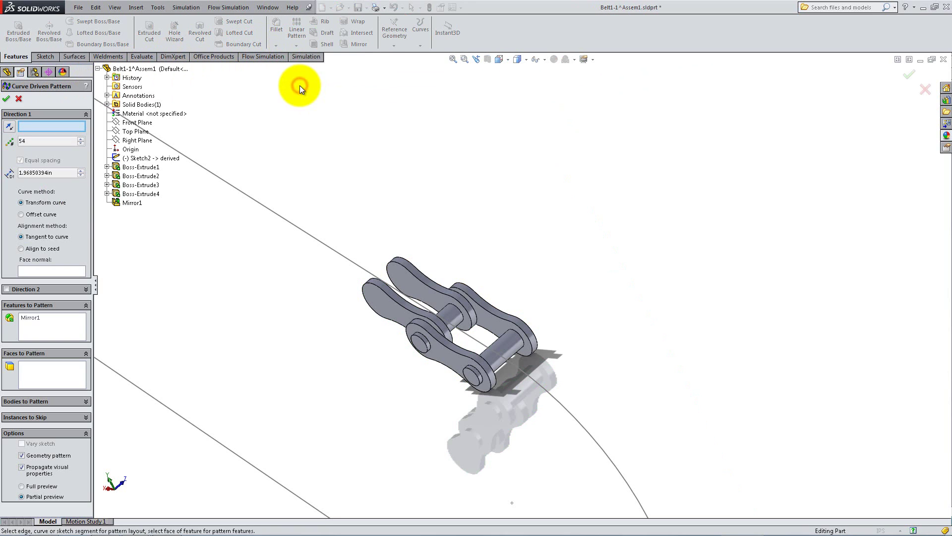
pyautogui.press('f')
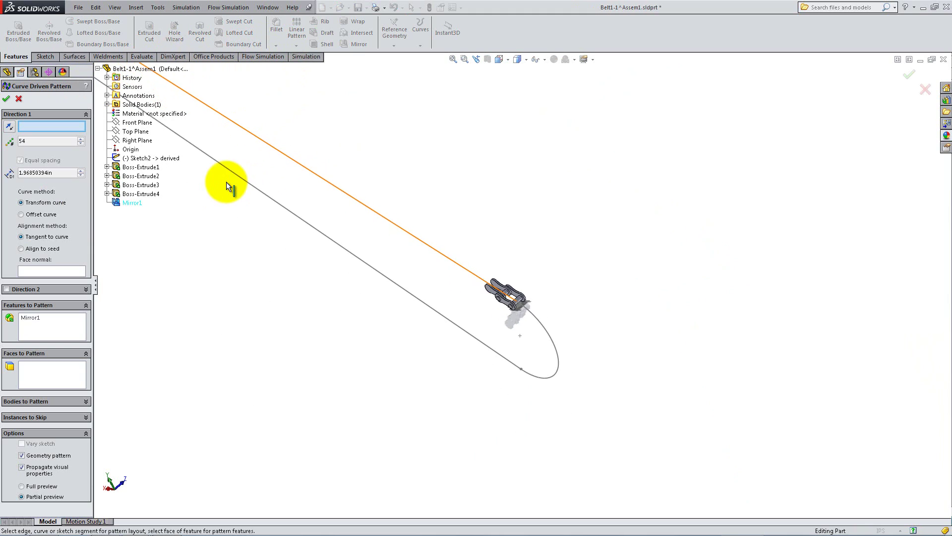
pyautogui.click(170, 157)
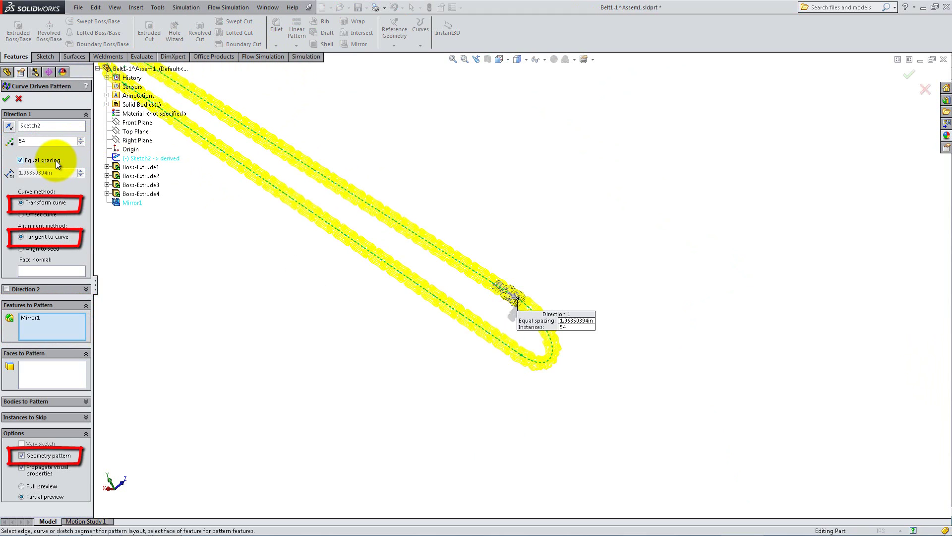
pyautogui.moveTo(343, 228)
pyautogui.mouseDown(button='middle')
pyautogui.moveTo(344, 213)
pyautogui.moveTo(368, 213)
pyautogui.moveTo(400, 127)
pyautogui.mouseUp(button='middle')
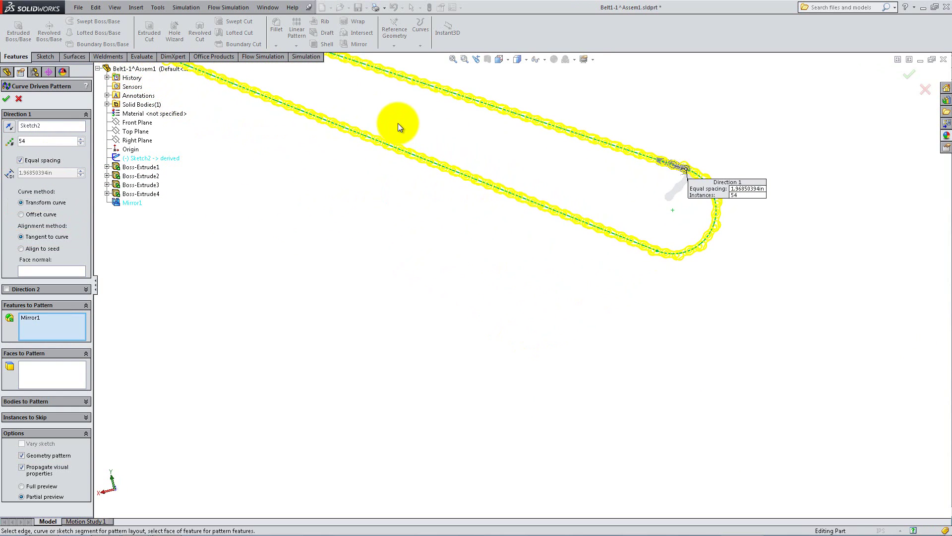
pyautogui.click(6, 98)
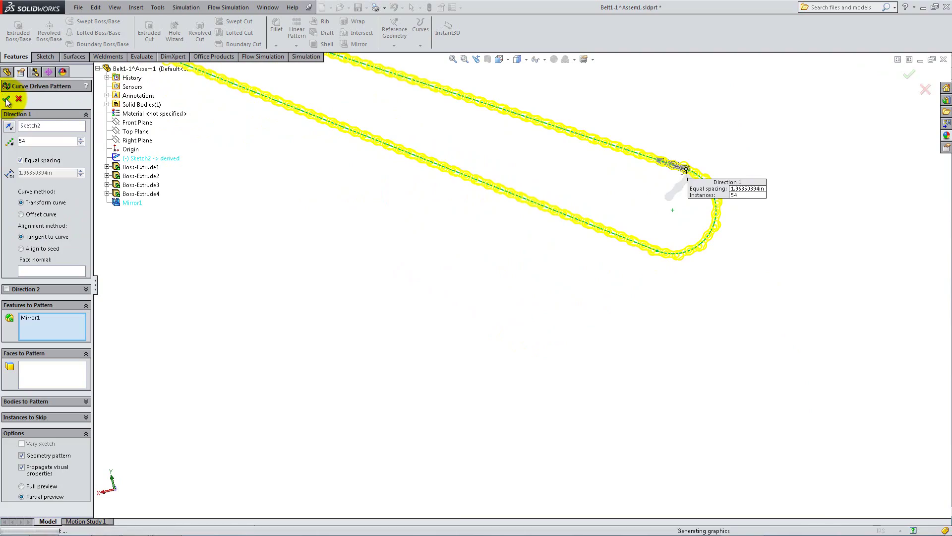
pyautogui.scroll(3, 378, 144)
pyautogui.scroll(-6, 482, 213)
pyautogui.moveTo(475, 232); pyautogui.dragTo(392, 110, button='middle')
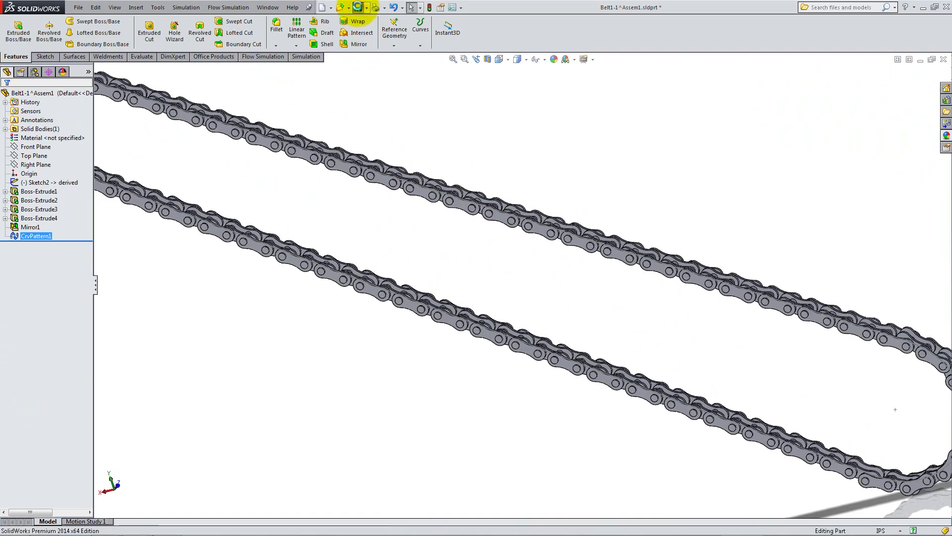
# - Exit the Belt1 part edit and hide the green Sketch10 belt sketch
pyautogui.click(942, 60)
pyautogui.scroll(-5, 511, 317)
pyautogui.moveTo(511, 317)
pyautogui.mouseDown(button='middle')
pyautogui.moveTo(548, 308)
pyautogui.moveTo(472, 277)
pyautogui.mouseUp(button='middle')
pyautogui.rightClick(409, 239)
pyautogui.click(423, 233)
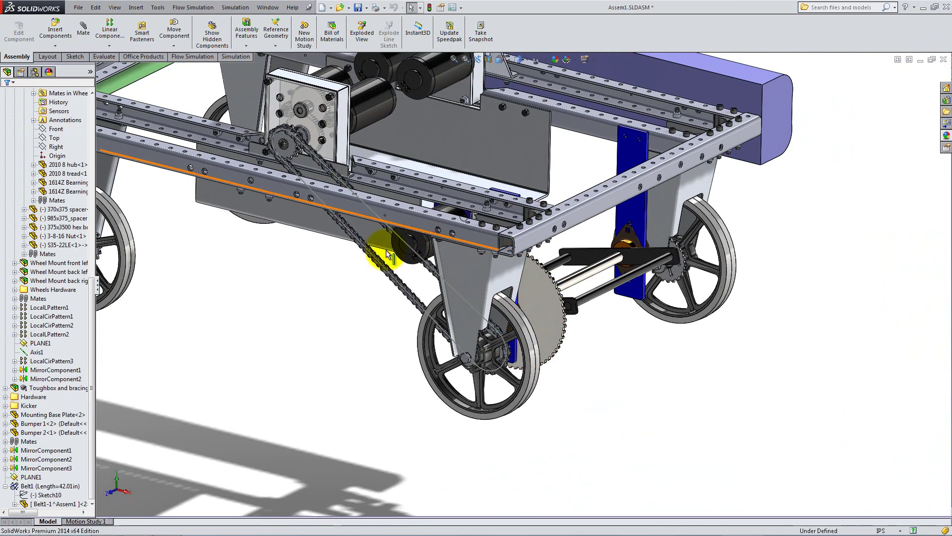
pyautogui.click(15, 503)
pyautogui.rightClick(55, 405)
pyautogui.click(59, 405)
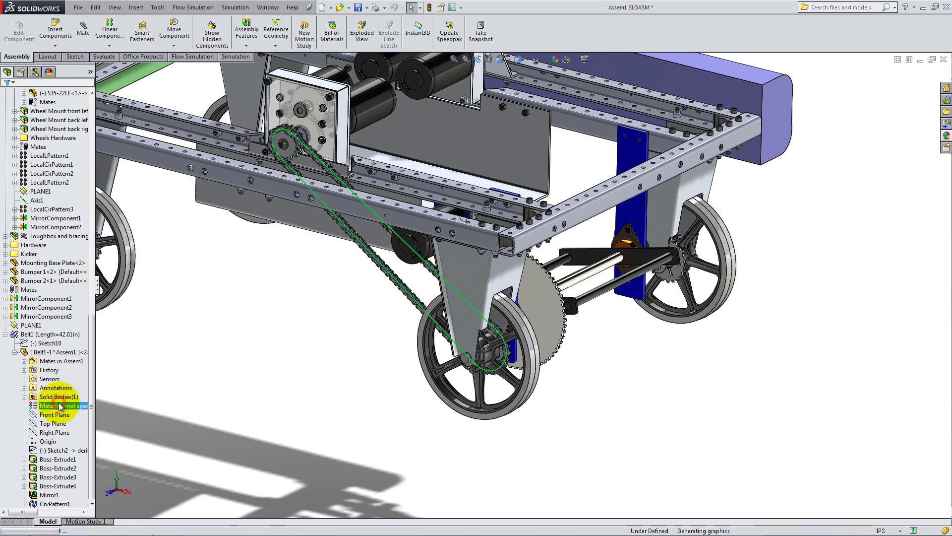
# - Collapse the assembly tree to top-level items and switch to a Trimetric view
pyautogui.rightClick(8, 330)
pyautogui.click(12, 341)
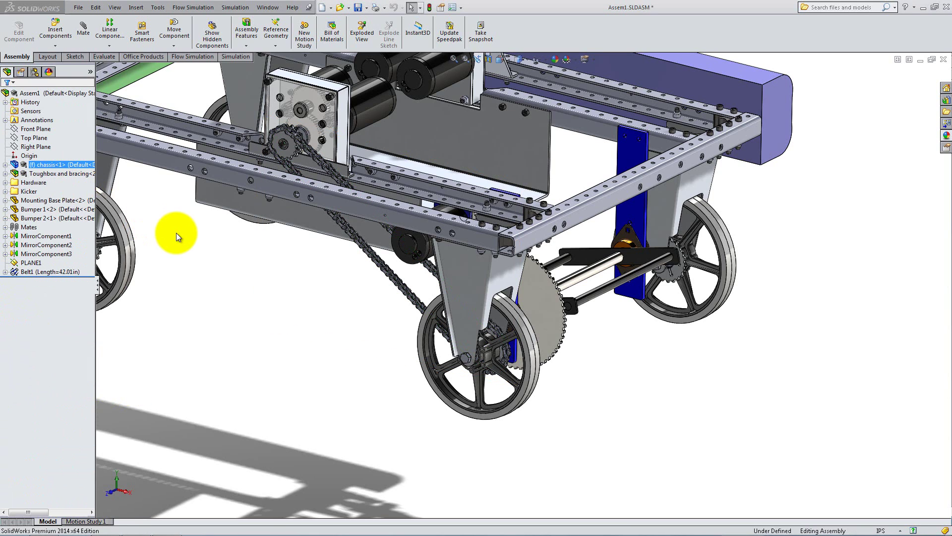
pyautogui.press('space')
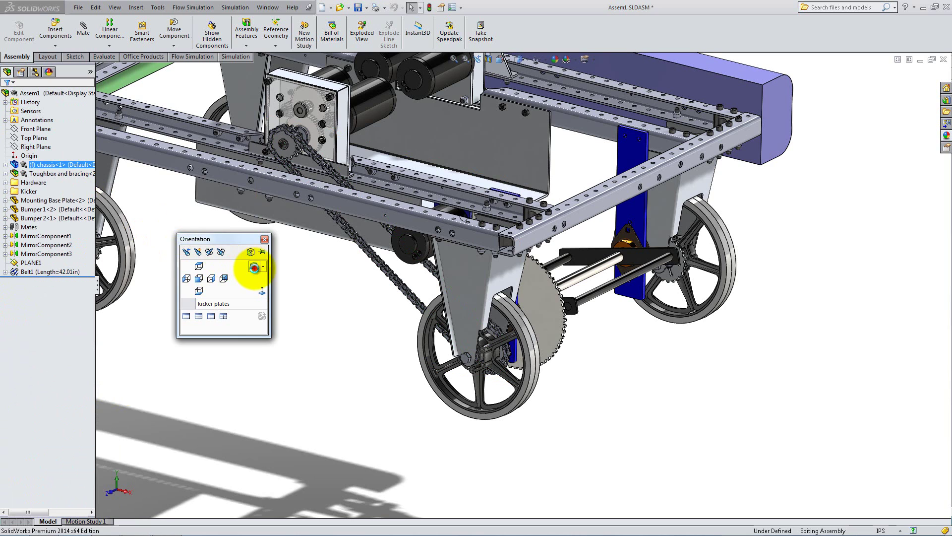
pyautogui.click(255, 268)
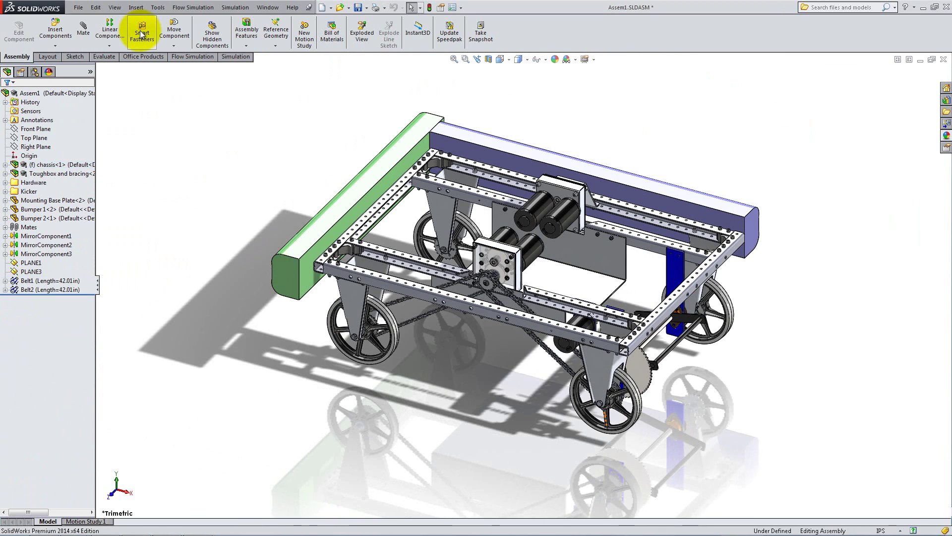
# - Start Mirror Components using the chassis<1> PLANE1 as the mirror plane
pyautogui.click(136, 7)
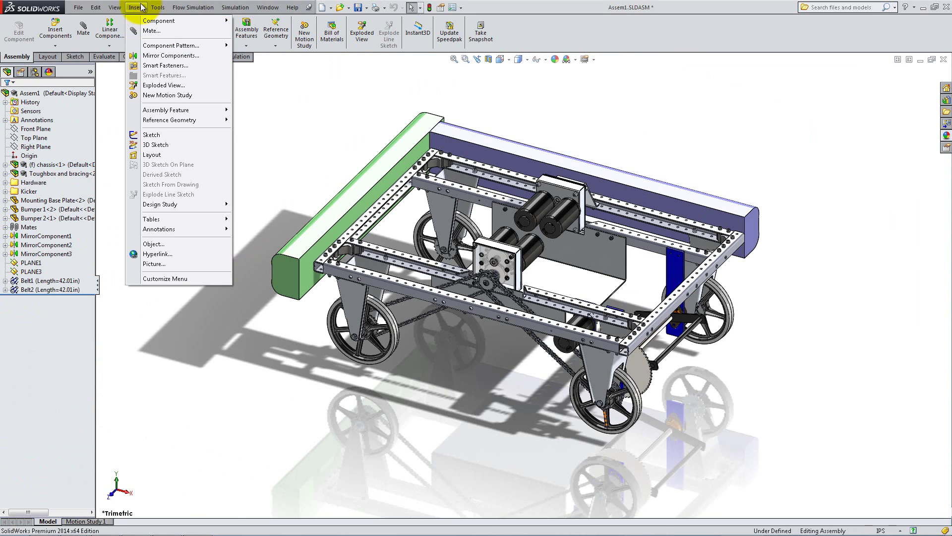
pyautogui.click(148, 58)
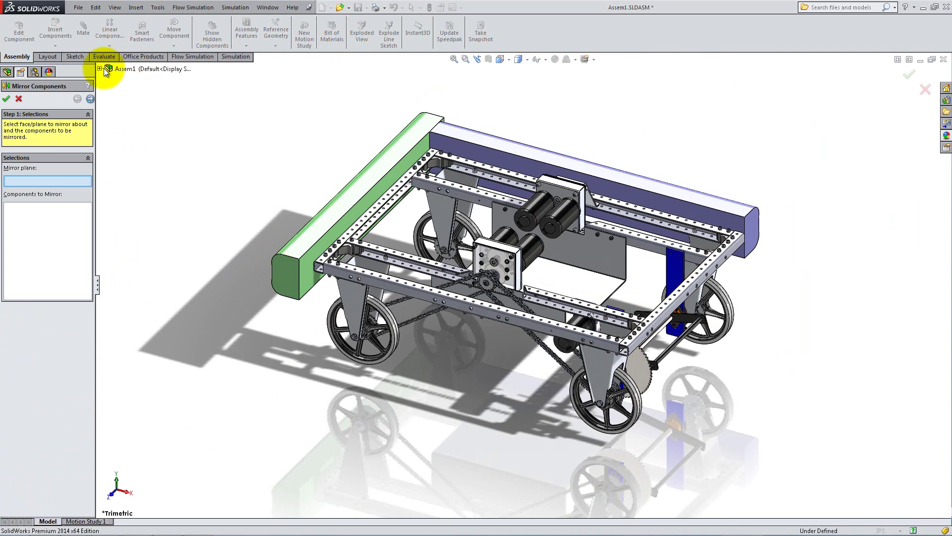
pyautogui.click(99, 69)
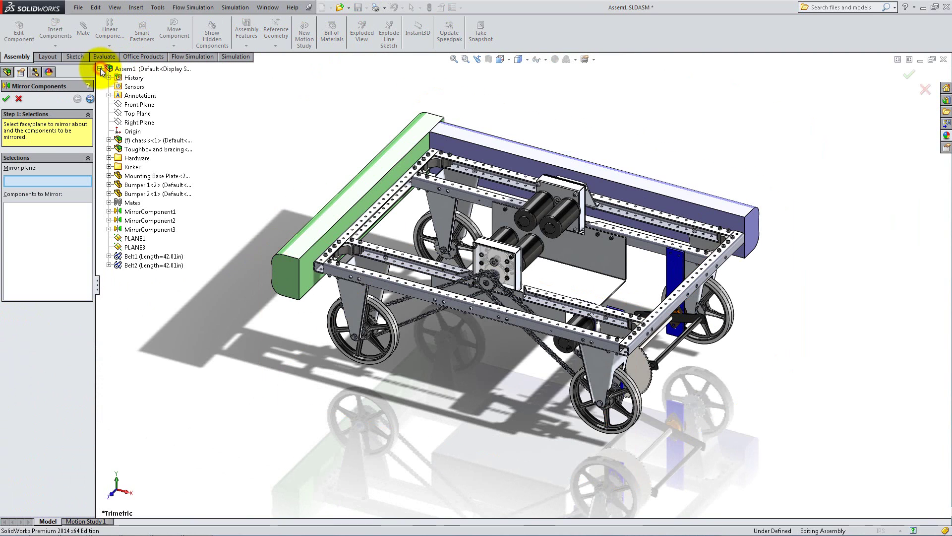
pyautogui.click(108, 140)
pyautogui.click(135, 399)
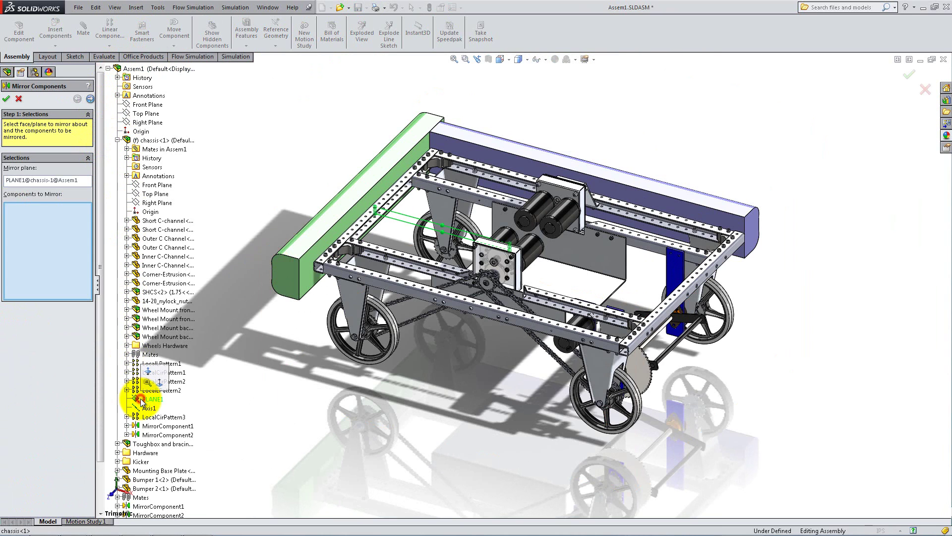
pyautogui.click(117, 140)
# - Mirror the Belt1 and Belt2 chain parts as MirrorComponent4, then view from Top
pyautogui.click(110, 256)
pyautogui.click(125, 275)
pyautogui.click(110, 284)
pyautogui.click(127, 301)
pyautogui.click(7, 100)
pyautogui.press('space')
pyautogui.click(108, 193)
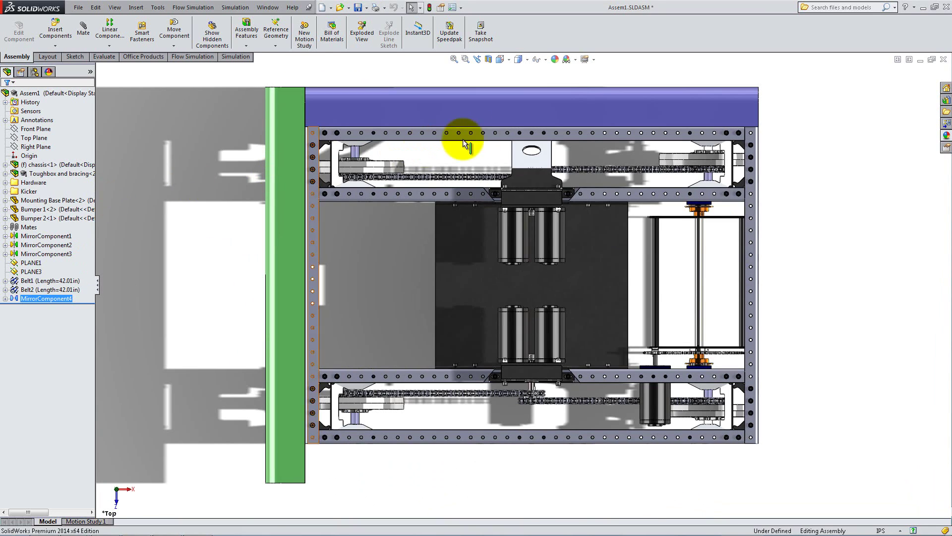
pyautogui.rightClick(519, 150)
pyautogui.click(552, 108)
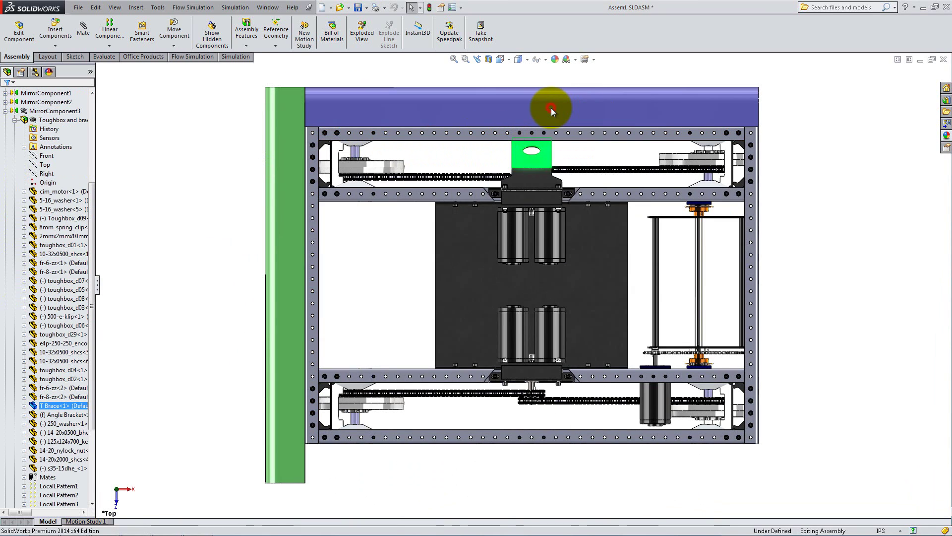
pyautogui.scroll(-5, 540, 180)
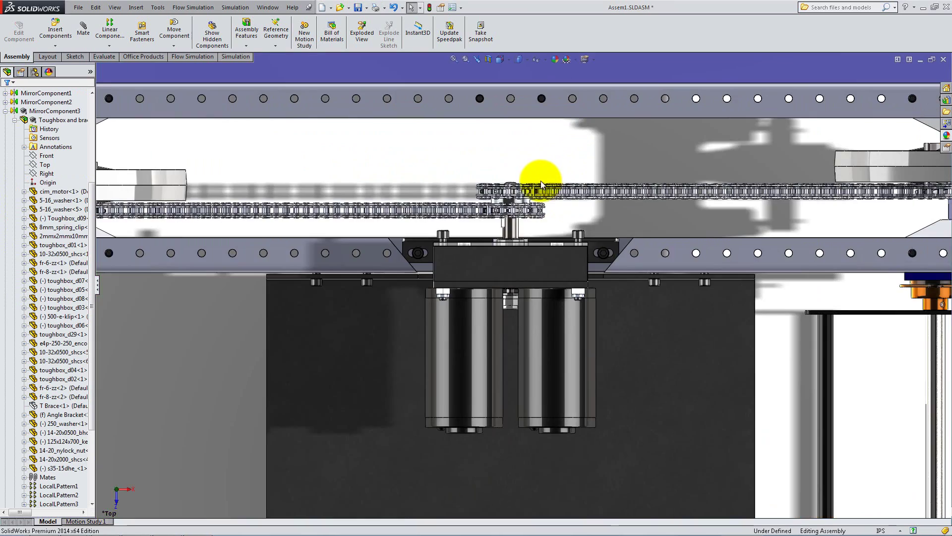
pyautogui.press('f')
pyautogui.press('space')
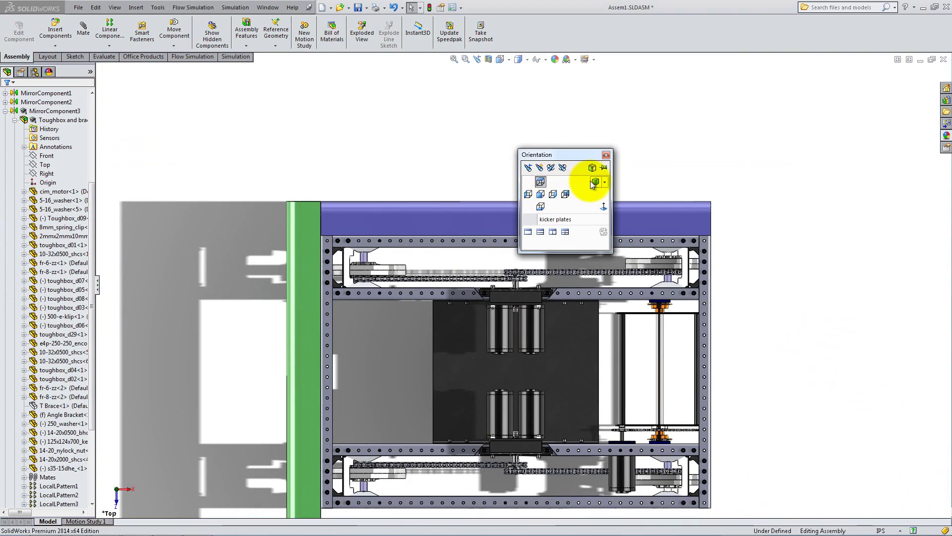
pyautogui.click(593, 183)
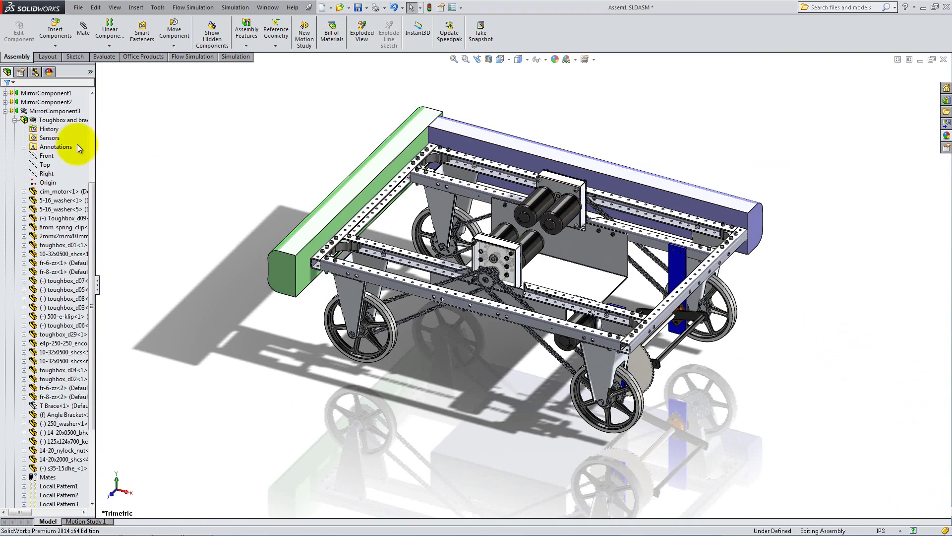
pyautogui.rightClick(56, 406)
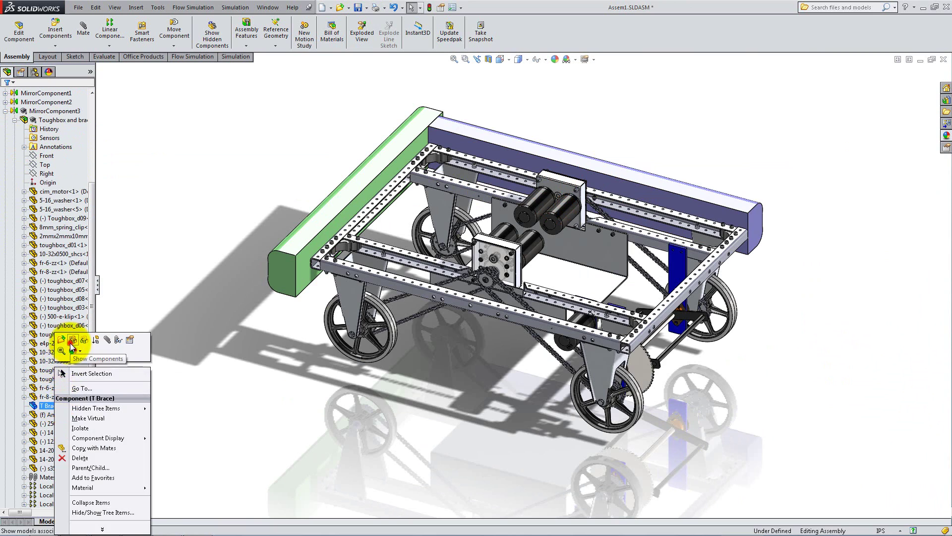
pyautogui.click(5, 110)
pyautogui.click(7, 255)
pyautogui.click(5, 173)
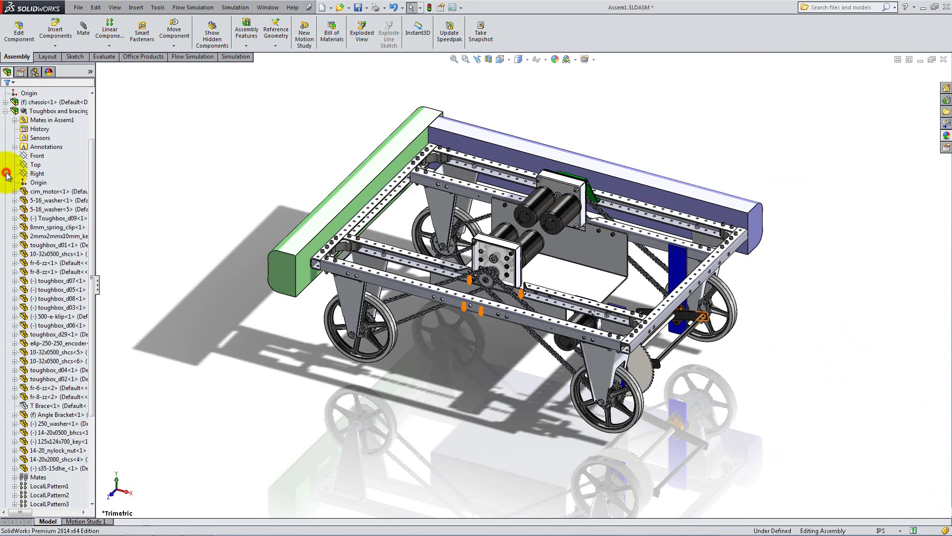
pyautogui.rightClick(55, 404)
pyautogui.click(11, 113)
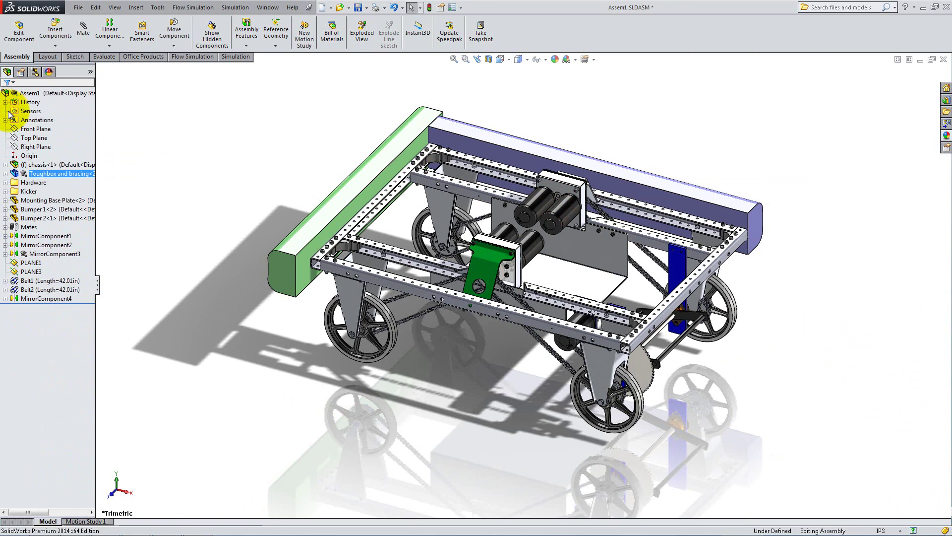